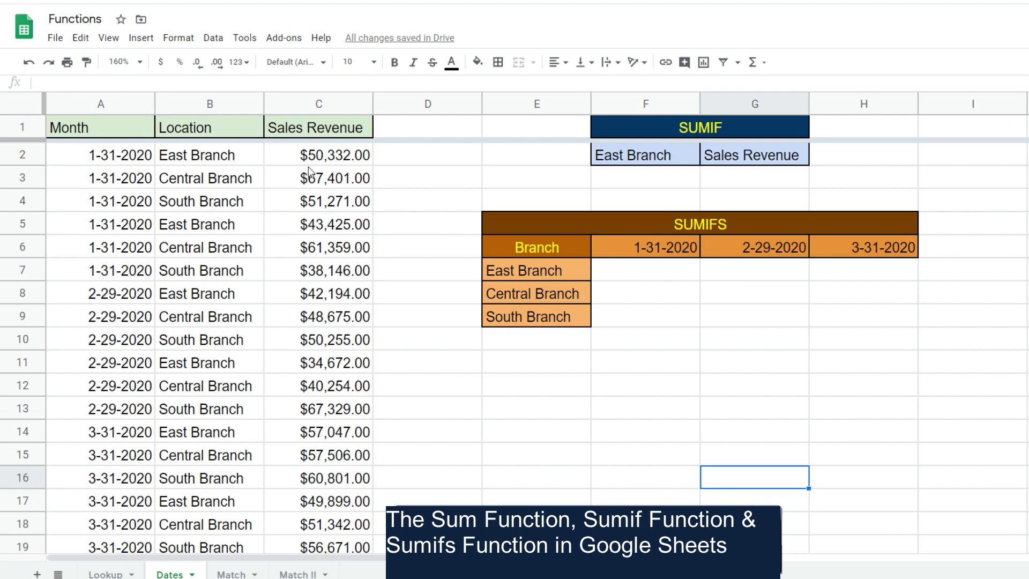
In C20, start a SUM formula and accept the suggested range C2:C19
left_click_drag(227, 164, 241, 202)
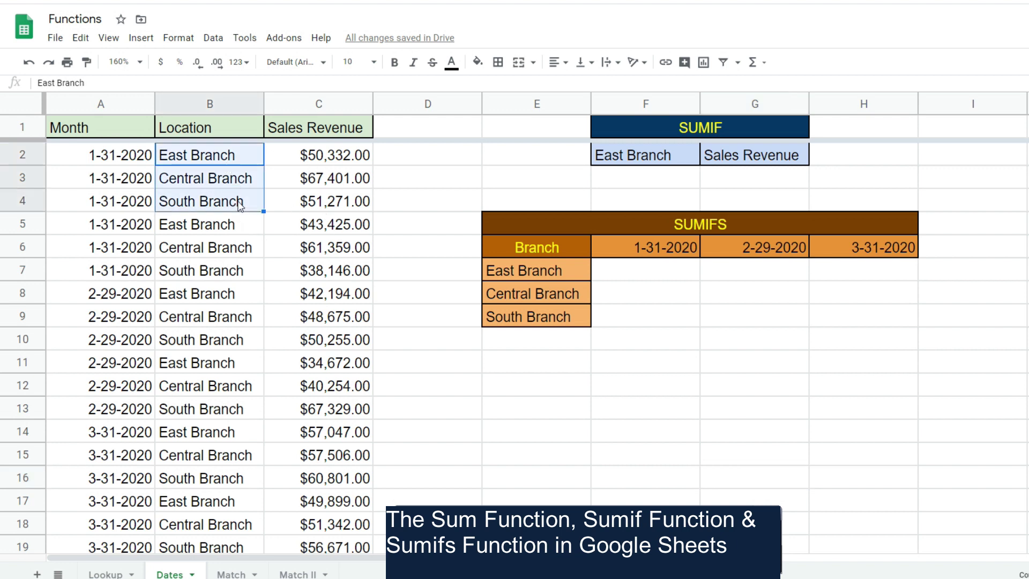
scroll(259, 244, "down", 2)
scroll(259, 244, "up", 2)
scroll(316, 525, "down", 2)
left_click(336, 477)
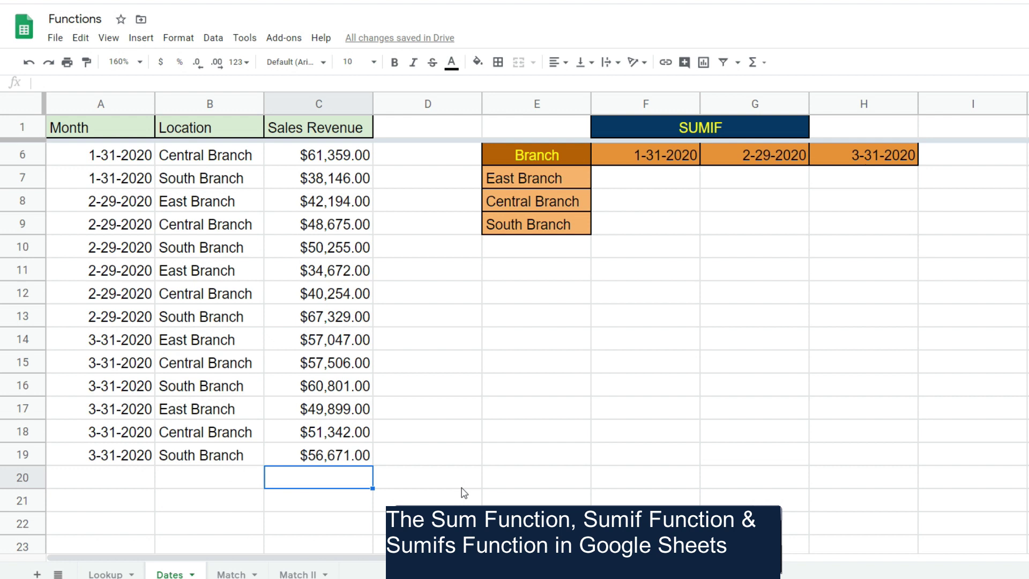
type("=")
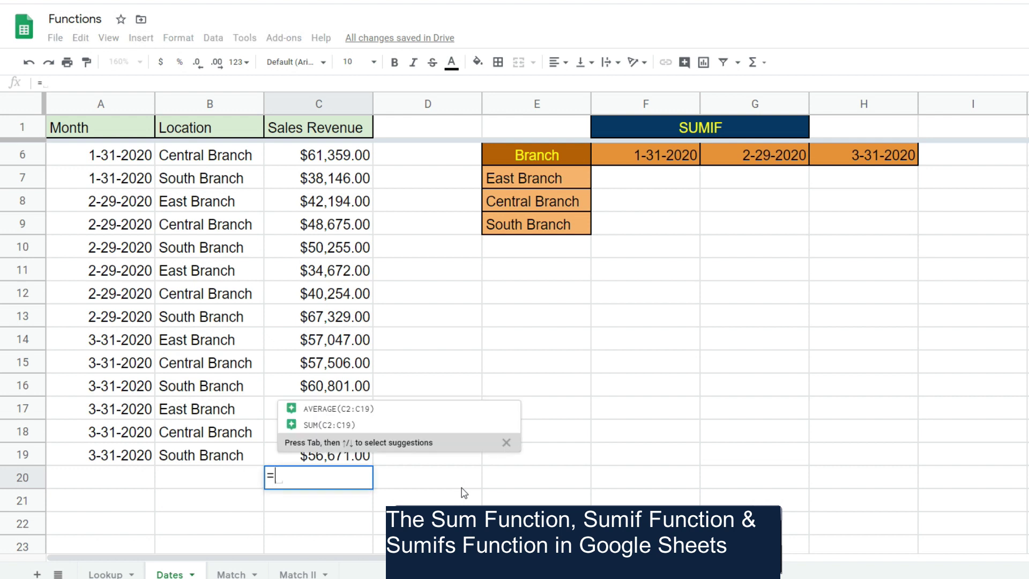
scroll(464, 493, "down", 1)
type("s")
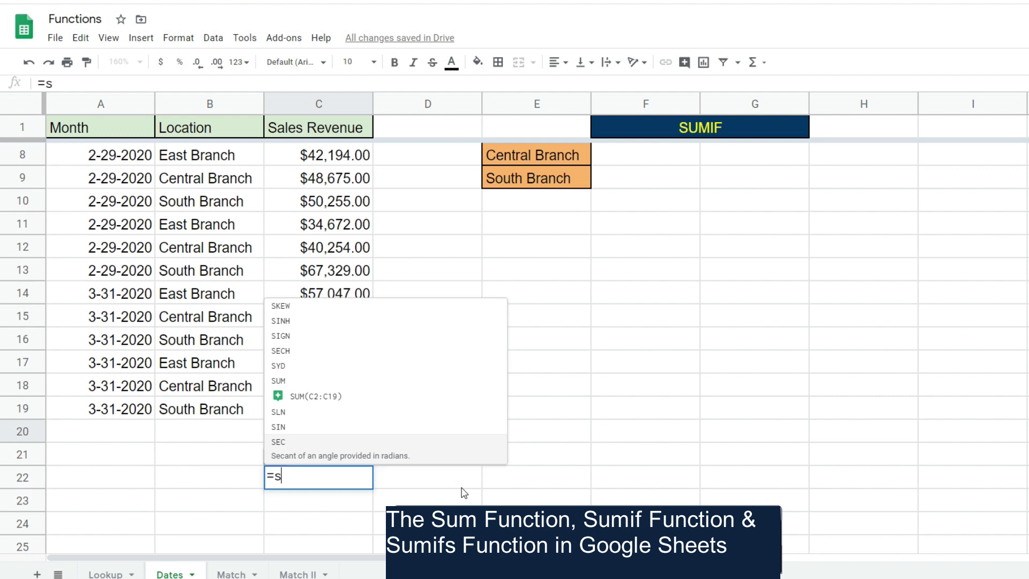
type("um")
key("Tab")
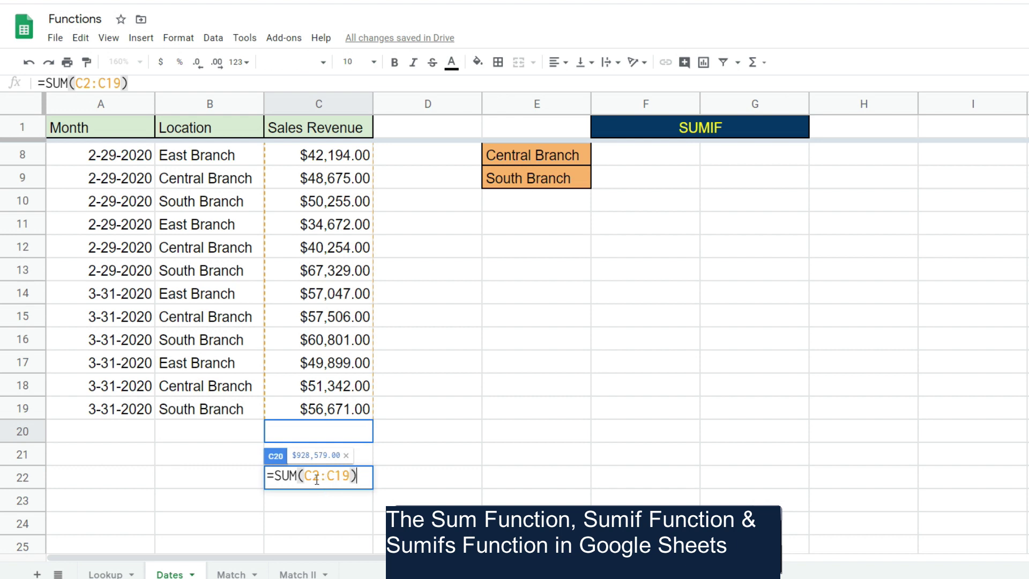
Commit the C20 total and confirm it shows $928,579.00 from =SUM(C2:C19)
scroll(413, 374, "up", 2)
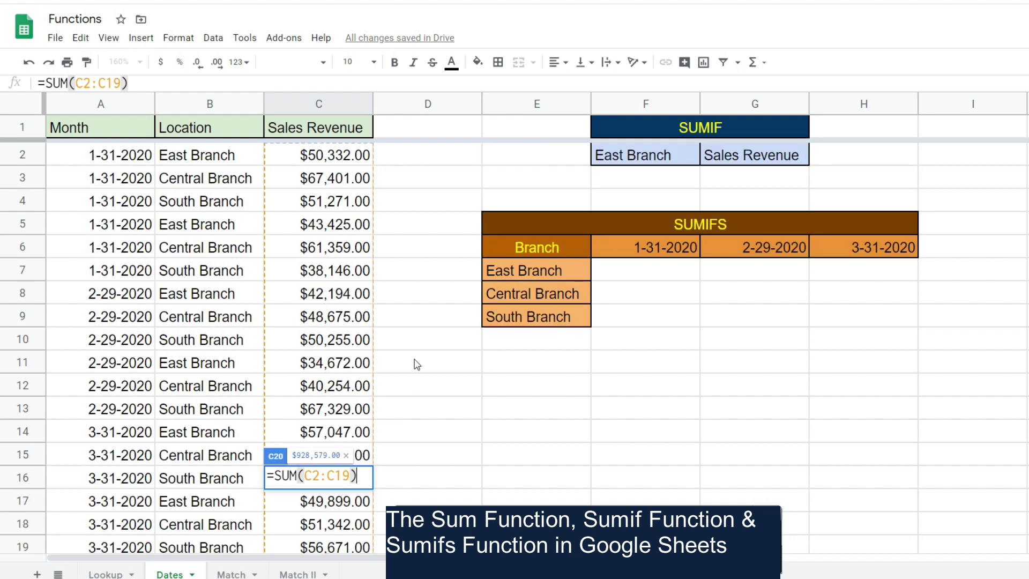
scroll(415, 370, "down", 3)
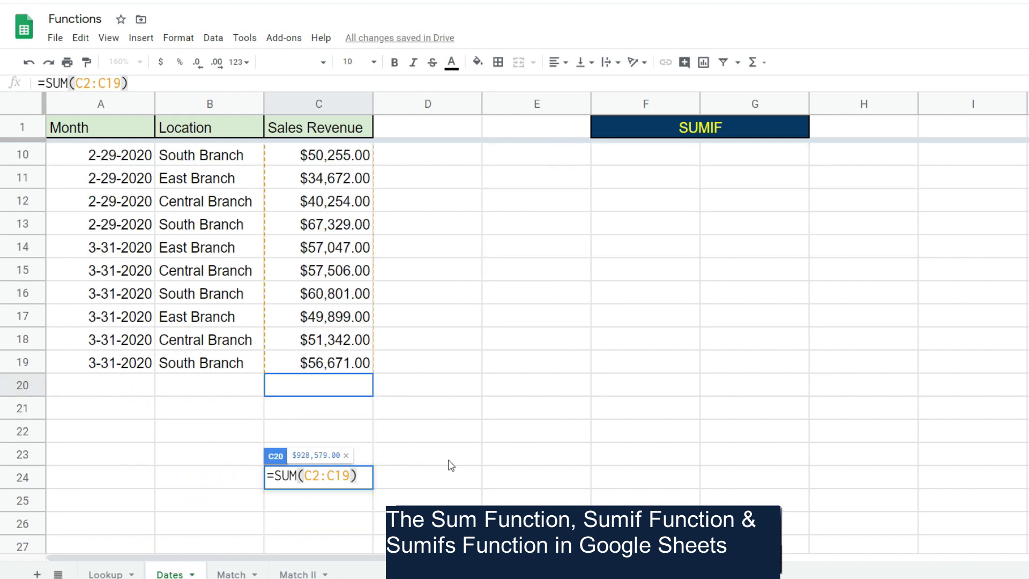
key("Return")
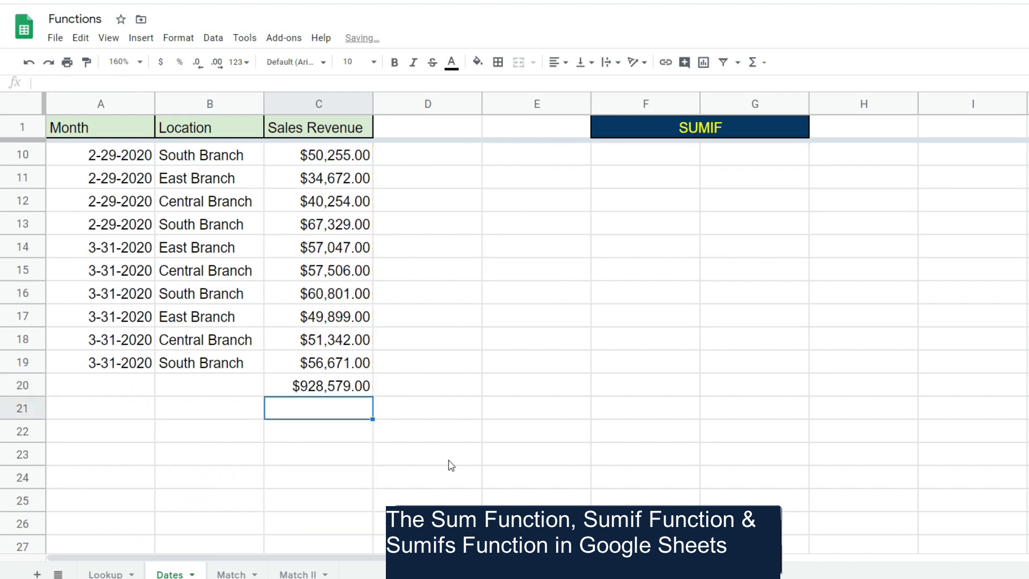
scroll(448, 455, "up", 3)
scroll(446, 450, "down", 2)
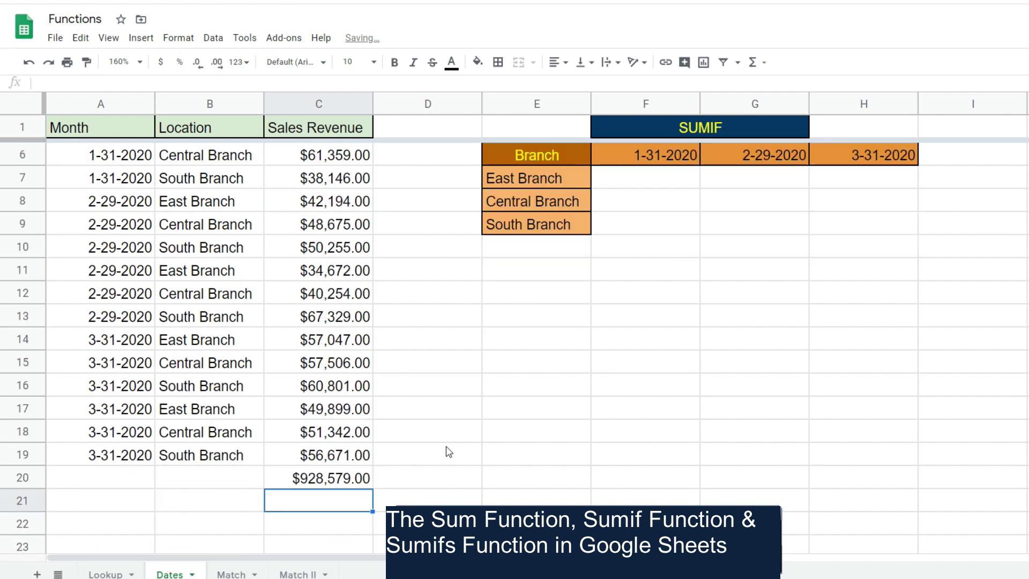
left_click(367, 475)
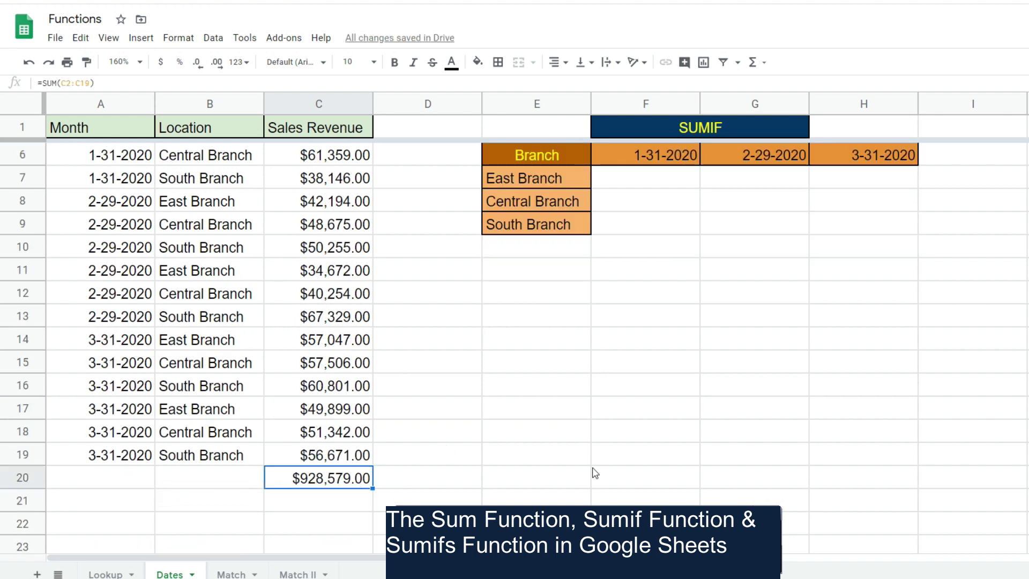
Clear the C20 total, then begin =SUMIF(B2, in G3 for the East Branch total
key("Delete")
scroll(595, 472, "up", 3)
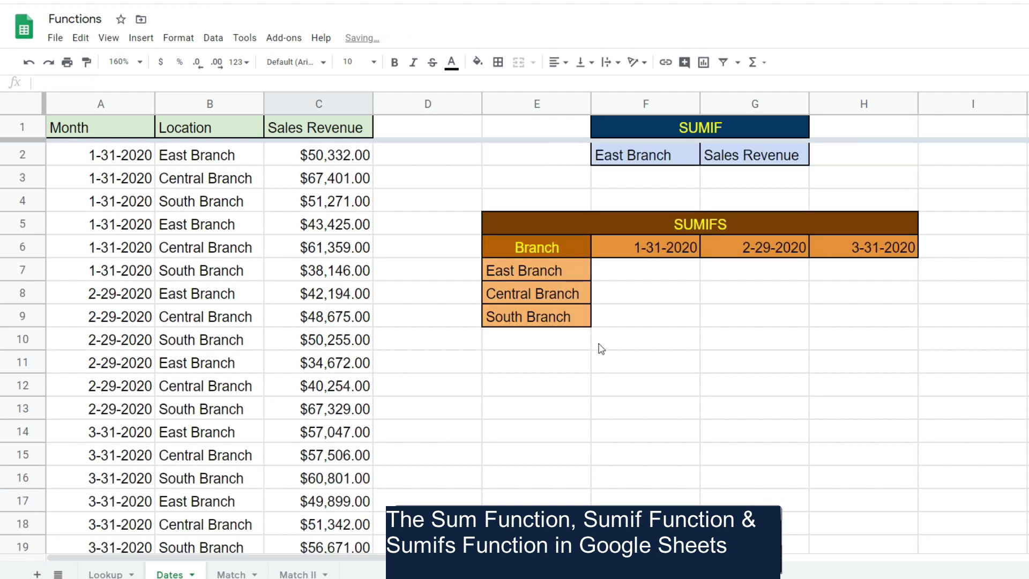
left_click(750, 180)
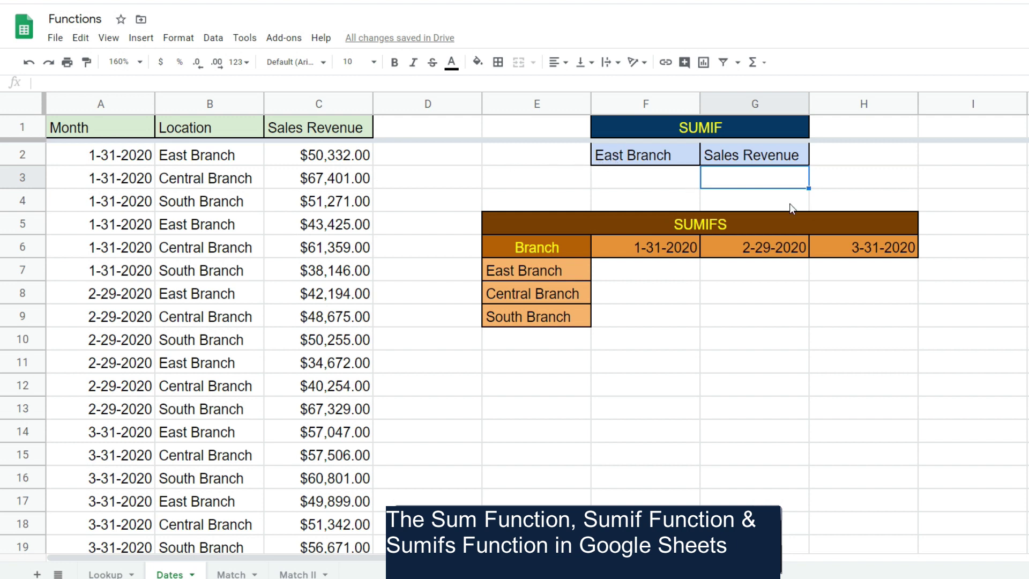
type("=Sumif")
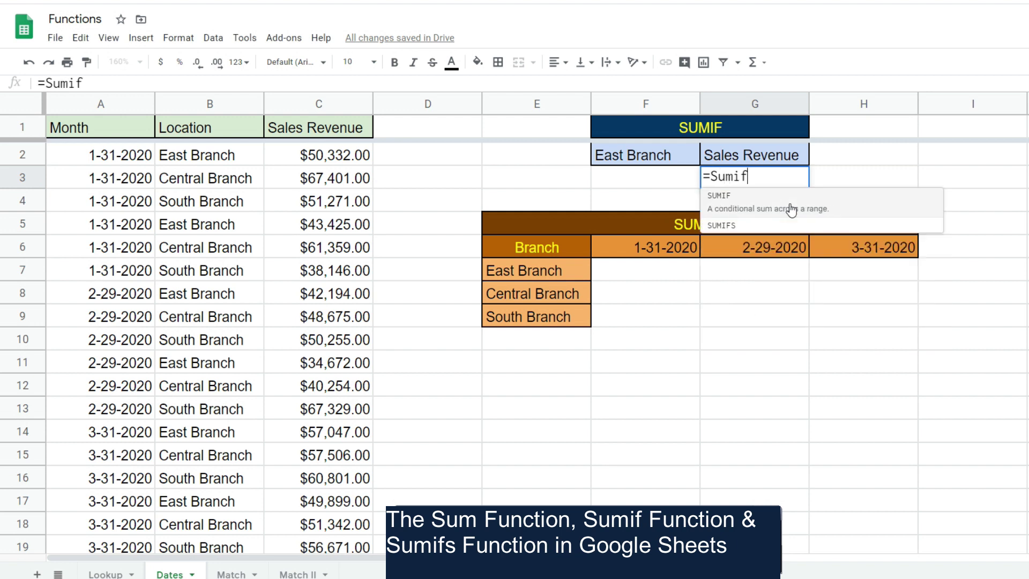
left_click(791, 209)
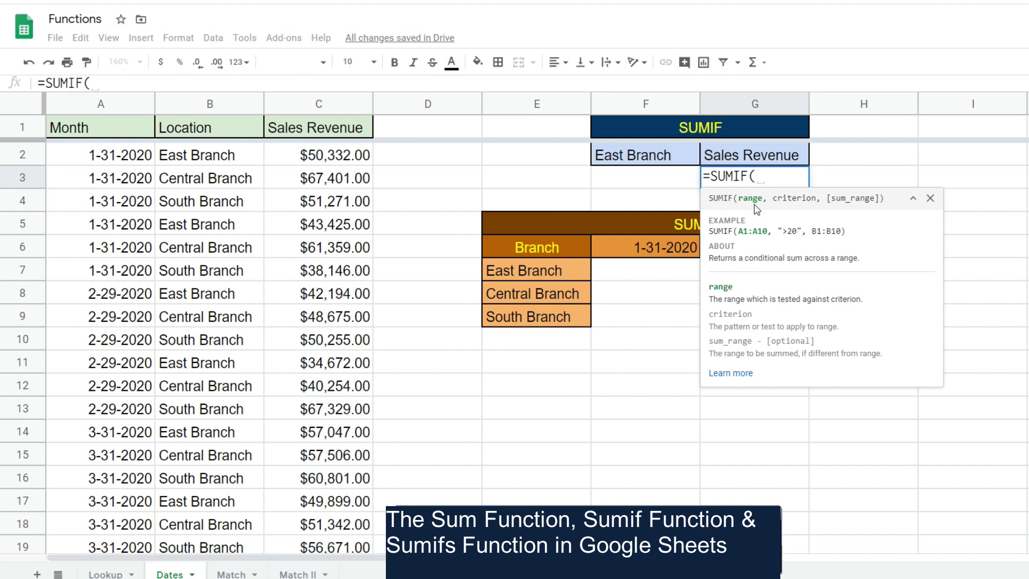
left_click(209, 156)
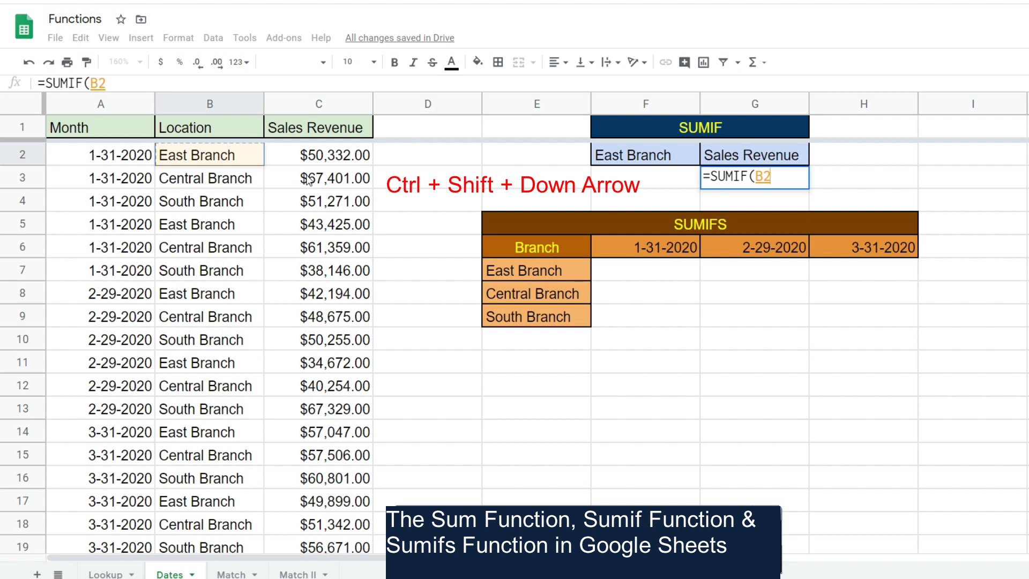
Extend the SUMIF criteria range to absolute $B$2:$B$19 and use F2 (East Branch) as criterion
key("ctrl+shift+Down")
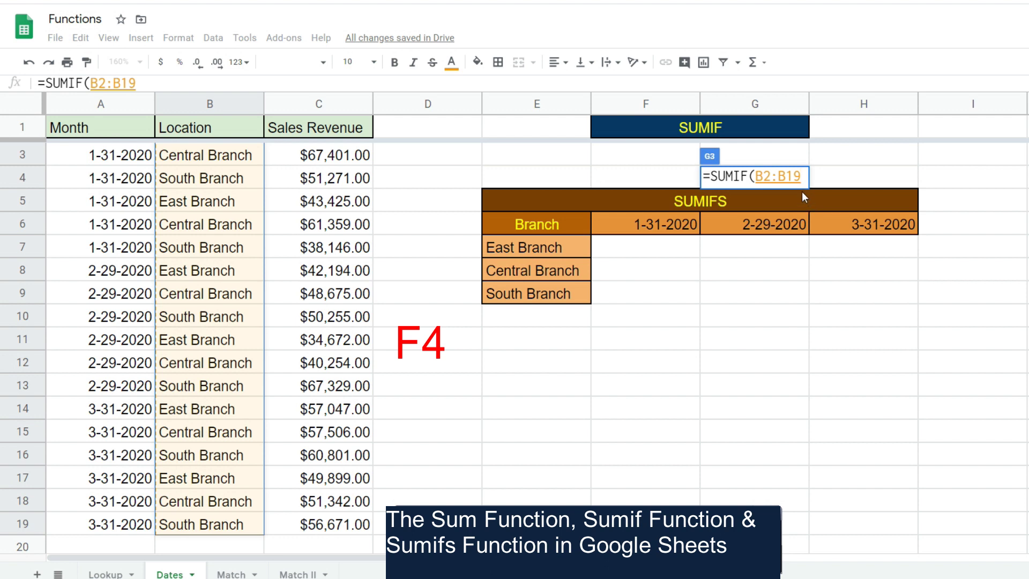
key("F4")
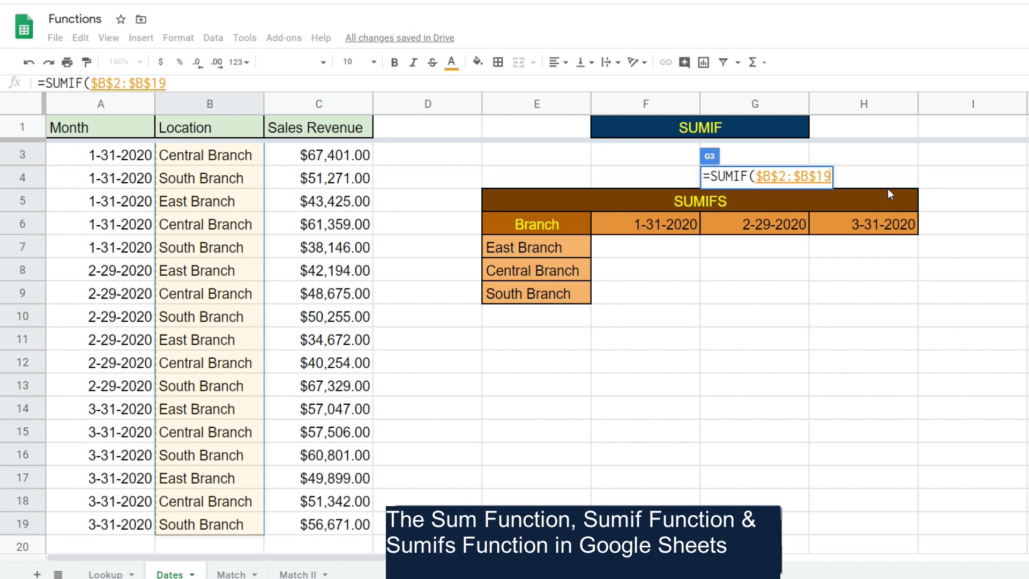
type(",")
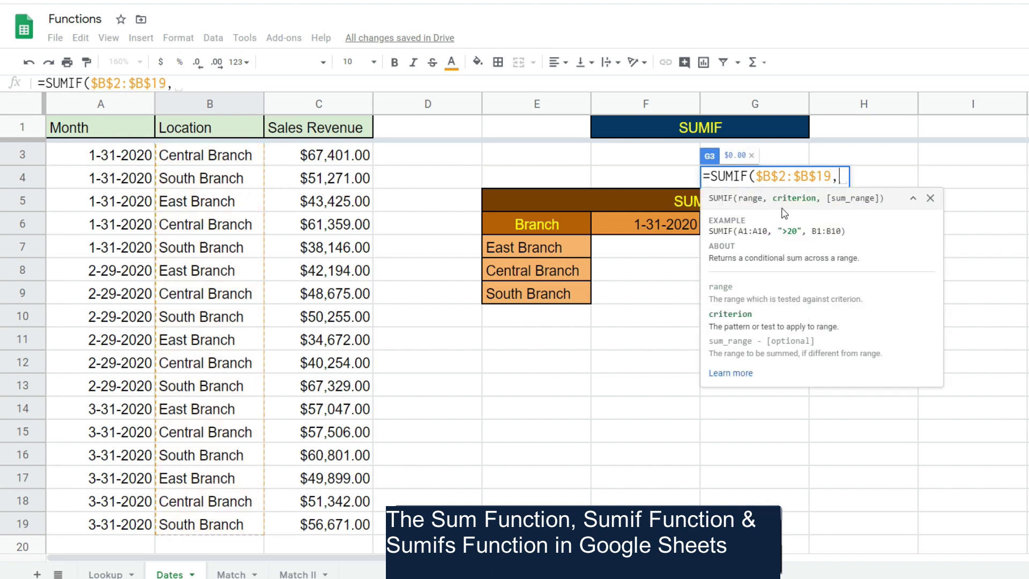
scroll(666, 170, "up", 1)
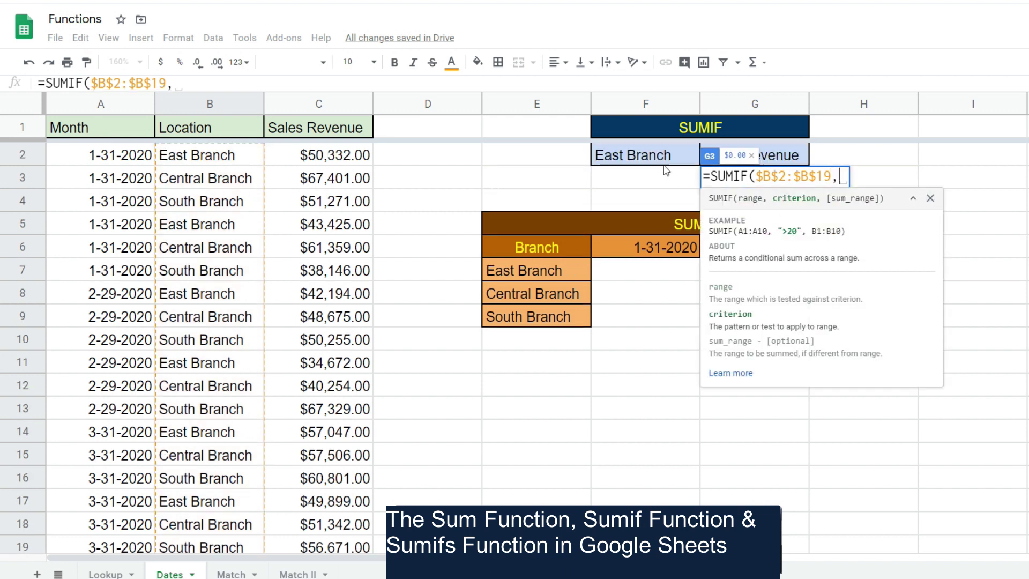
left_click(657, 158)
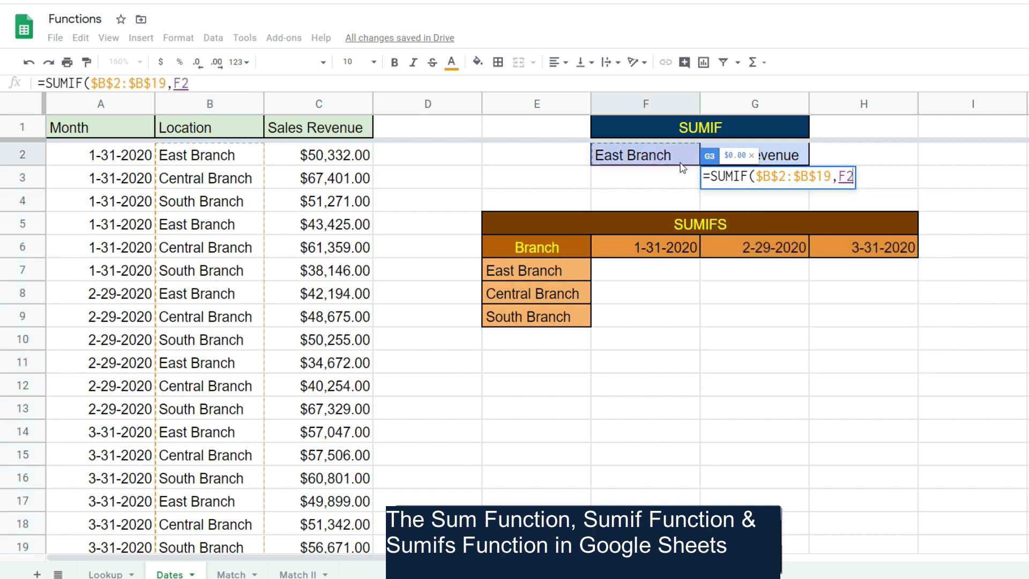
Add the absolute sum range $C$2:$C$19 and commit G3, returning $277,569.00
type(",")
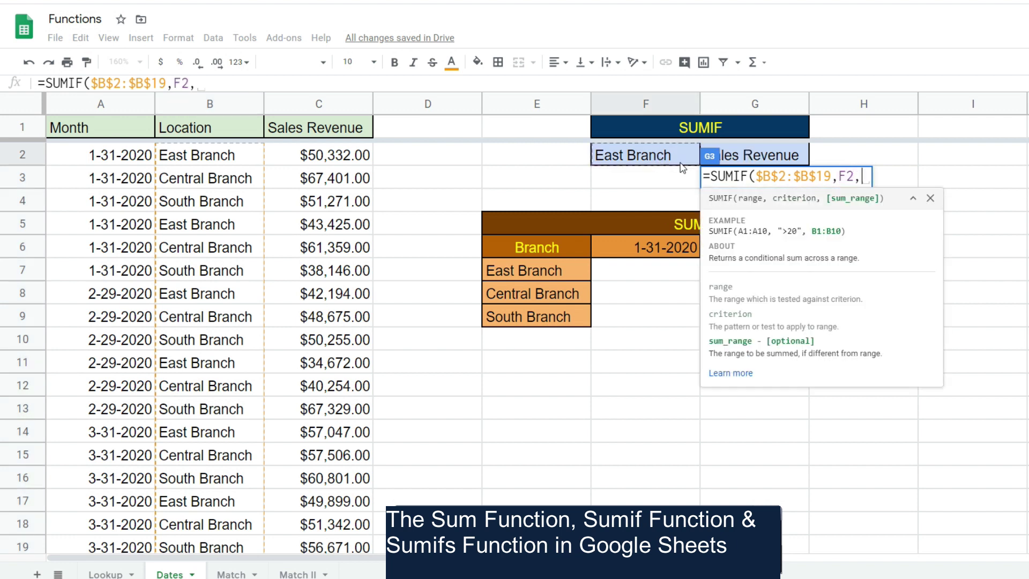
left_click(297, 159)
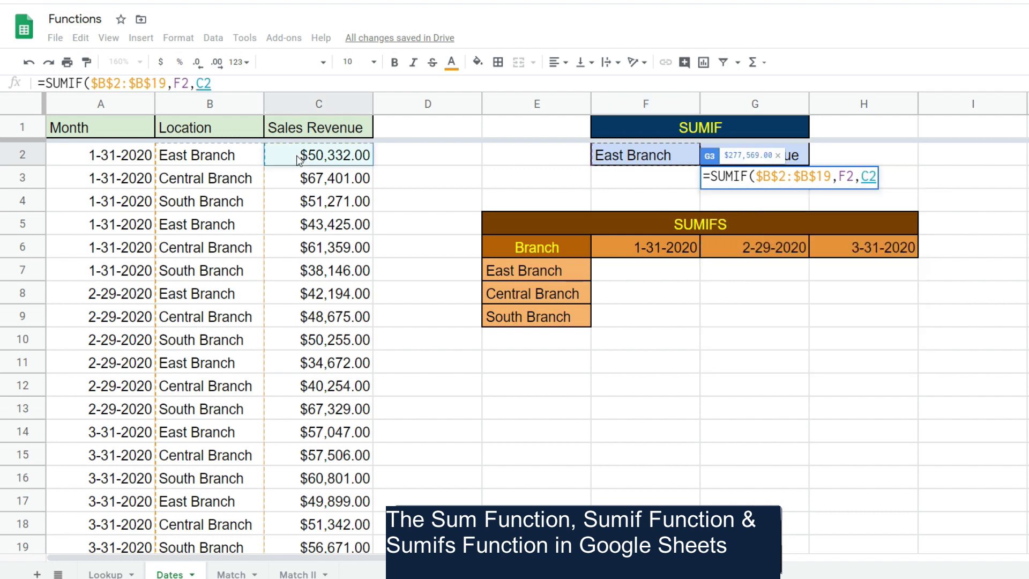
key("ctrl+shift+Down")
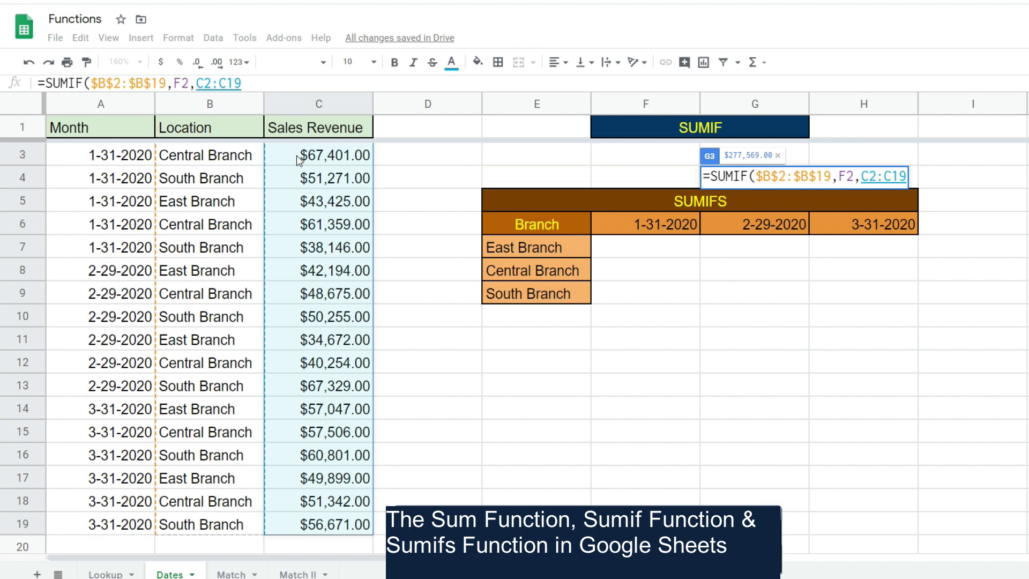
key("F4")
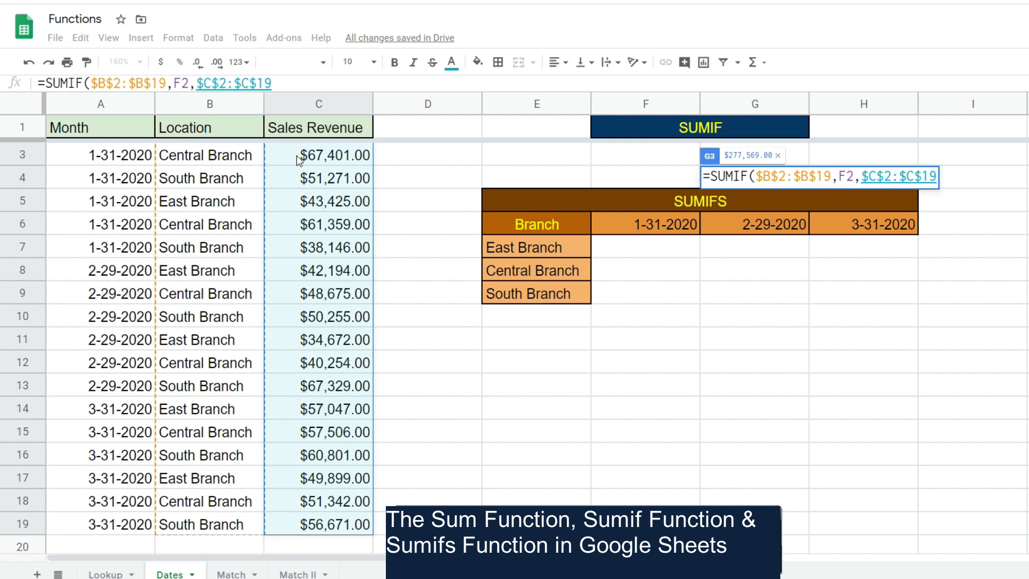
type(")")
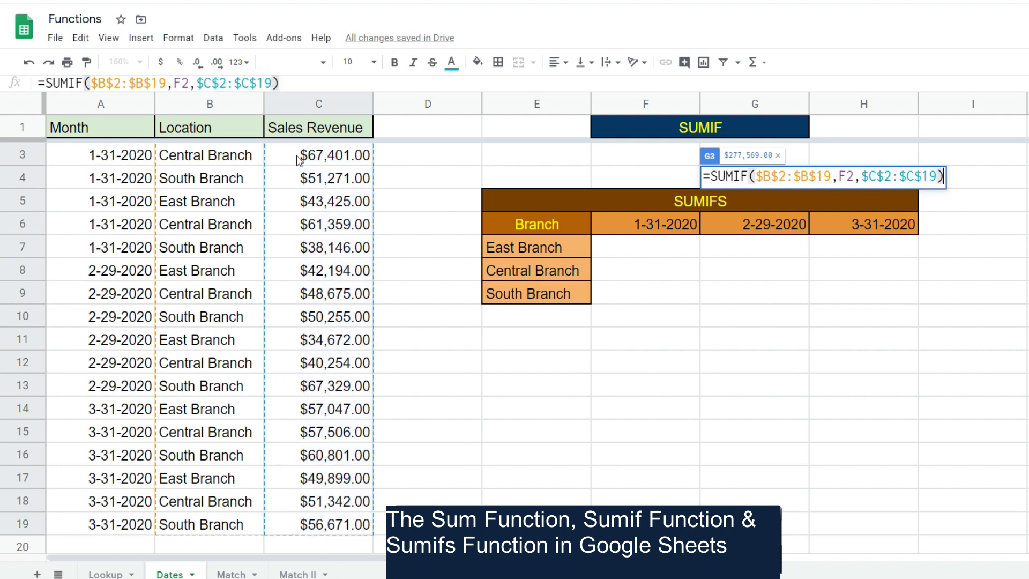
key("Return")
scroll(551, 360, "up", 1)
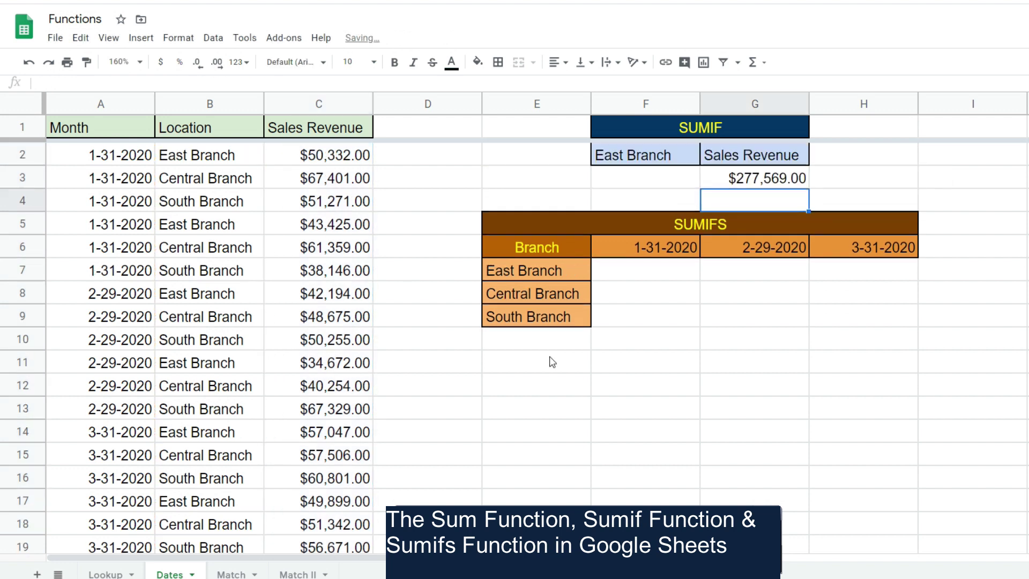
left_click(772, 319)
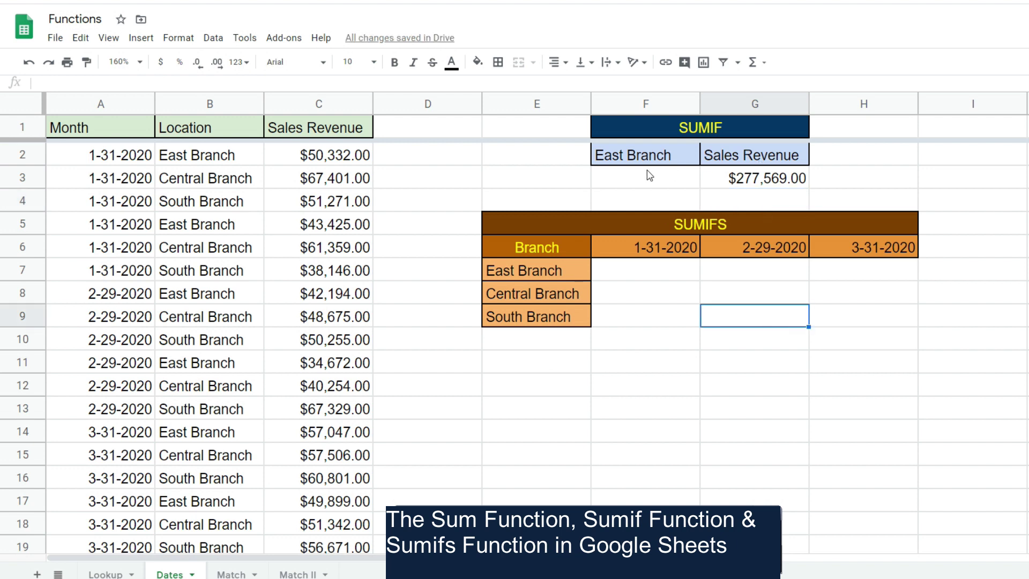
left_click(680, 273)
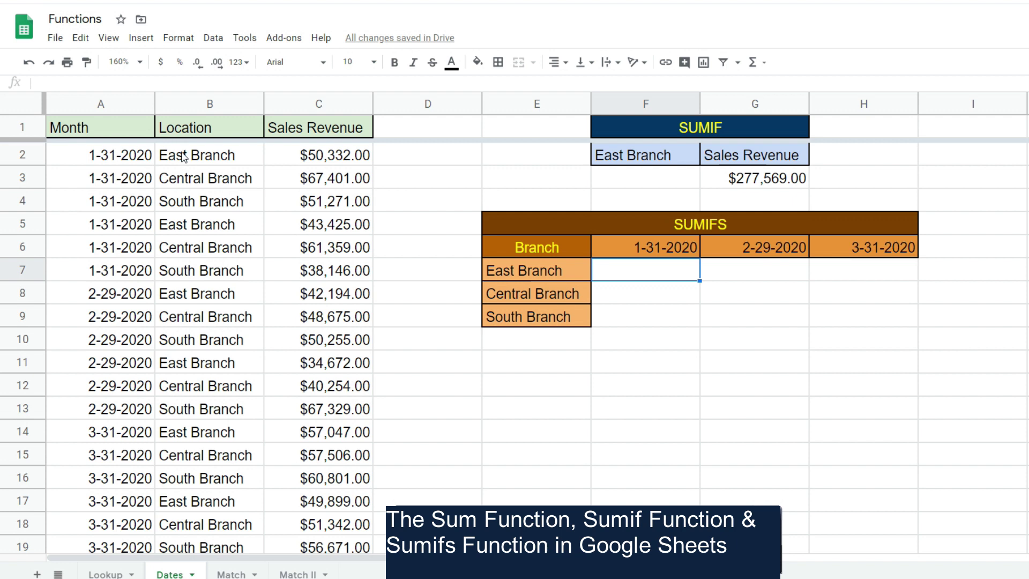
left_click(213, 161)
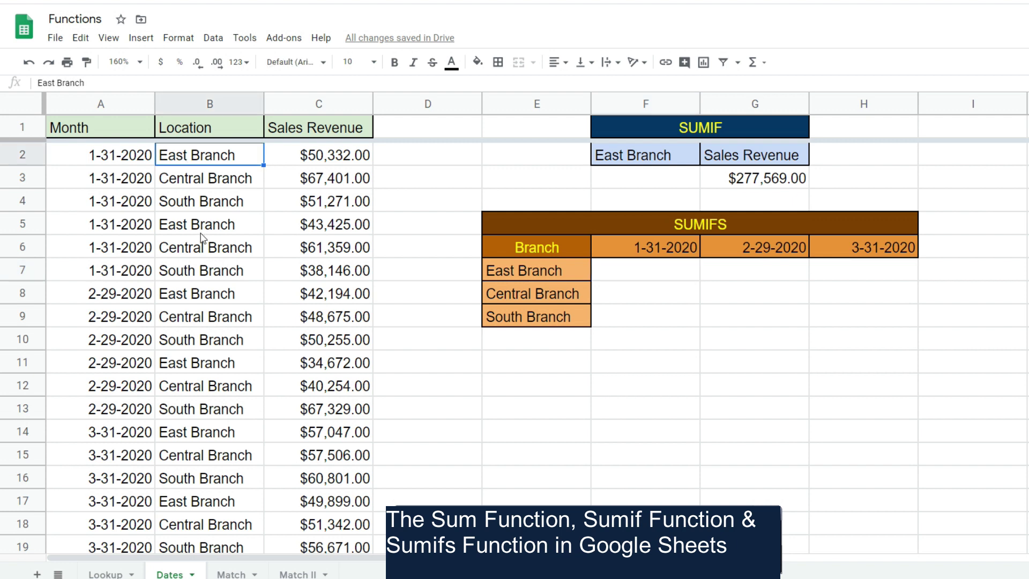
left_click(322, 232)
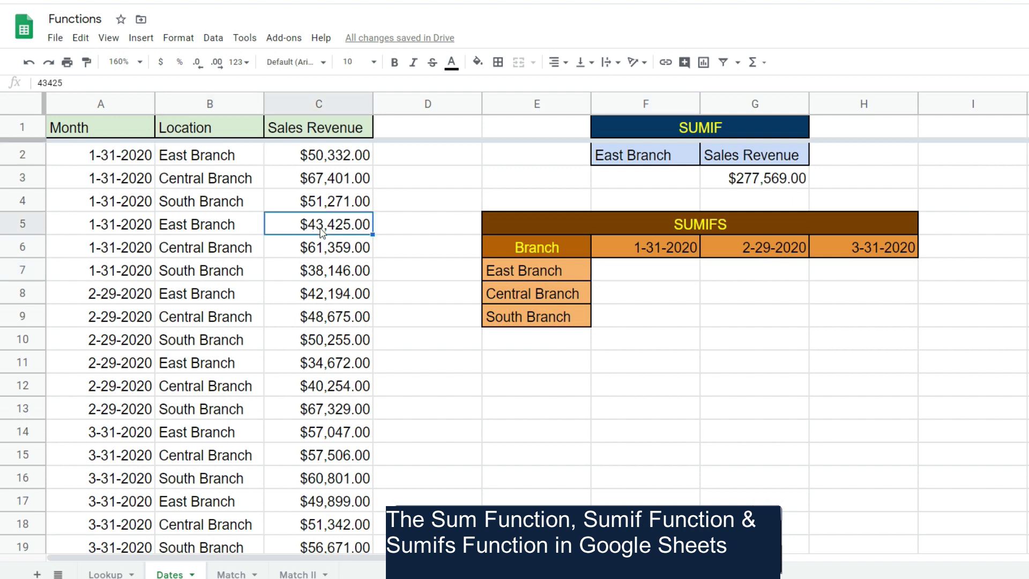
left_click(345, 155)
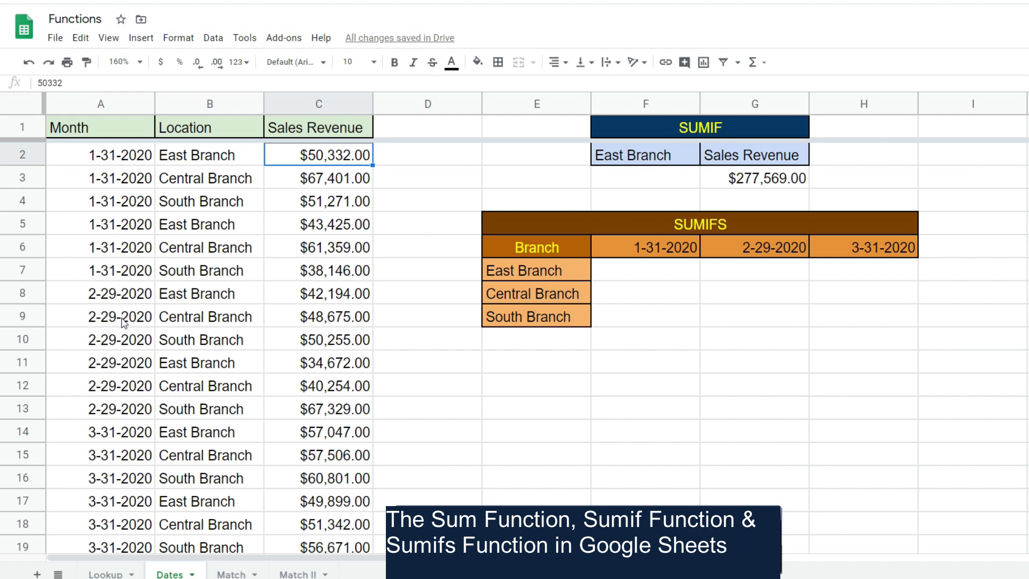
left_click(680, 274)
Start a SUMIFS in F7 with the absolute sum range $C$2:$C$19
type("=")
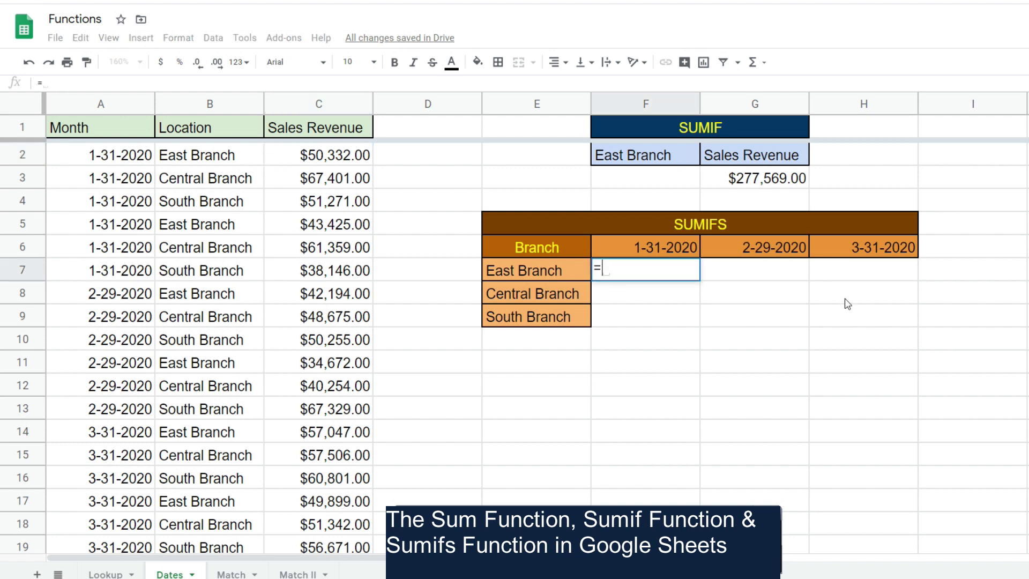
type("Sumifs")
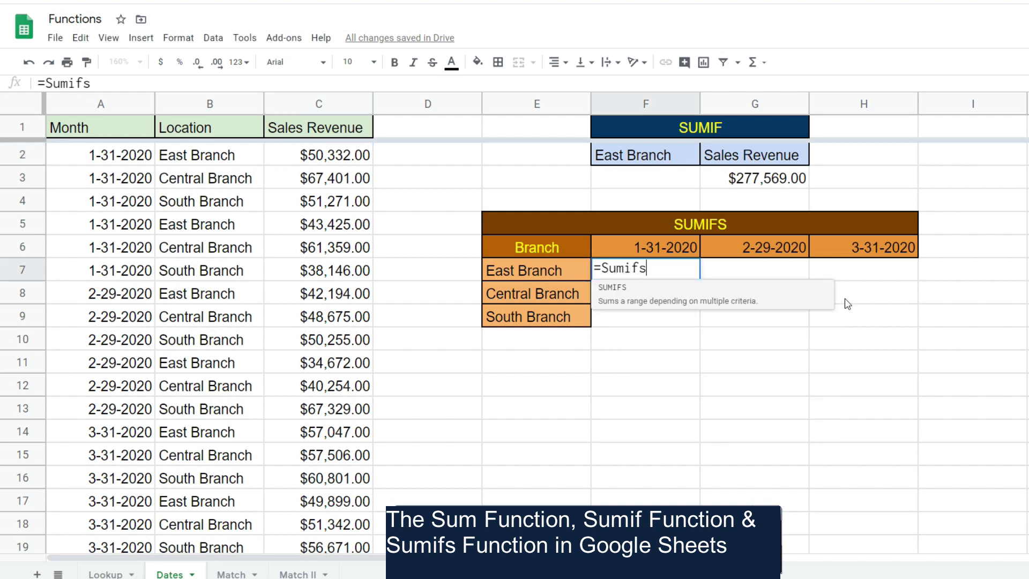
key("Tab")
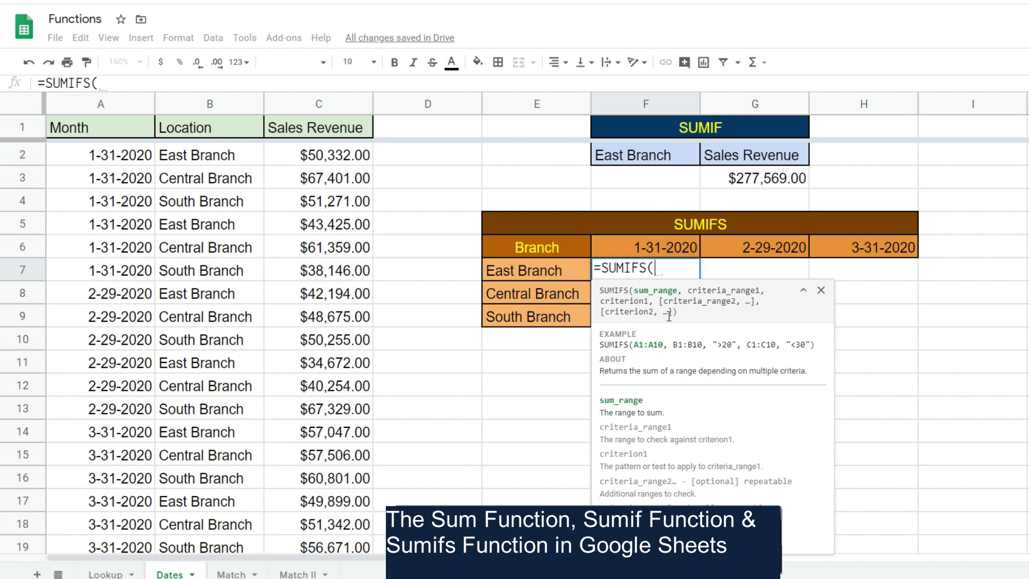
left_click(339, 155)
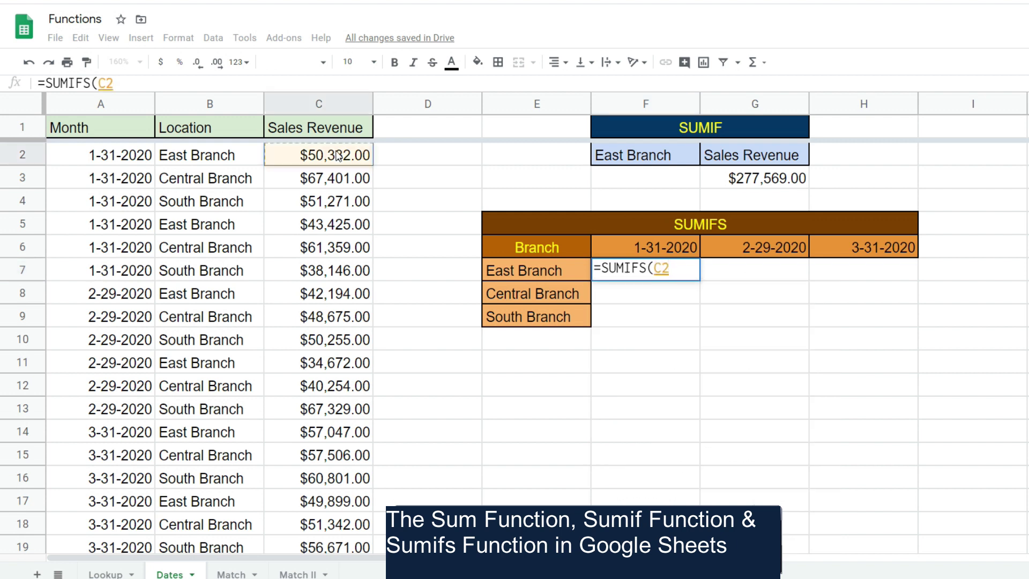
key("ctrl+shift+Down")
key("F4")
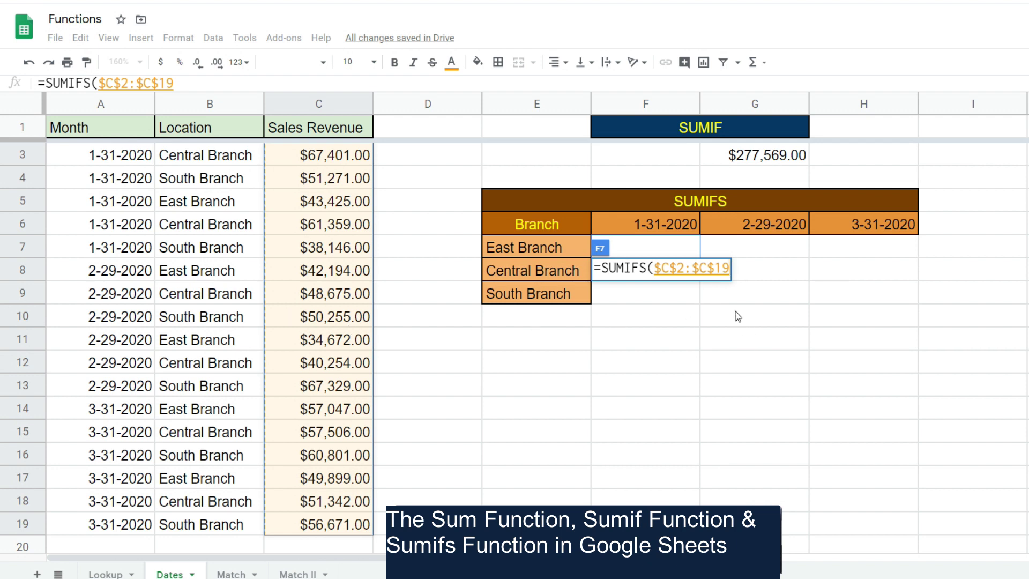
type(",")
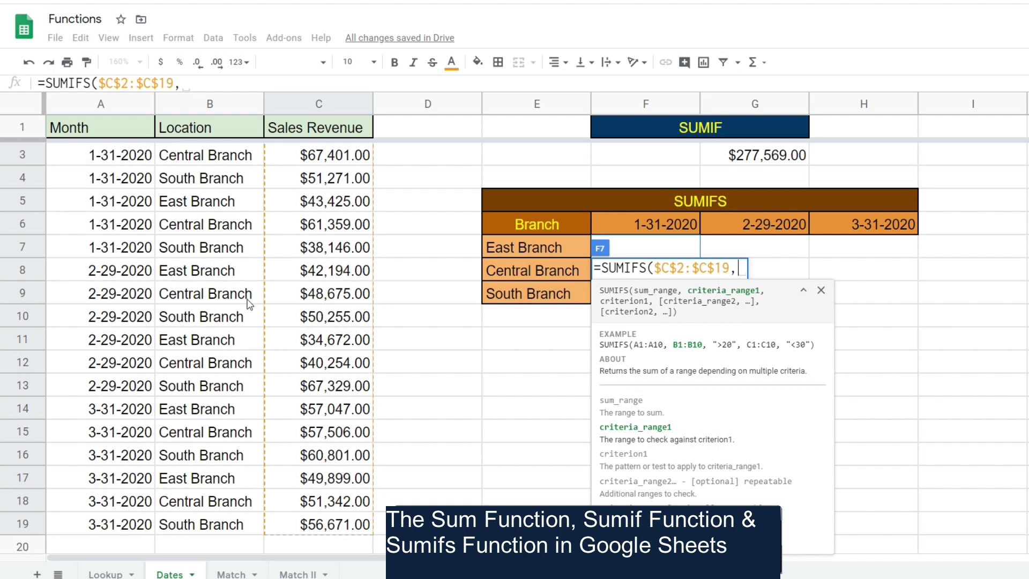
Add the criteria range $B$2:$B$19 matched against the column-locked branch label $E7
scroll(243, 297, "up", 1)
left_click(204, 159)
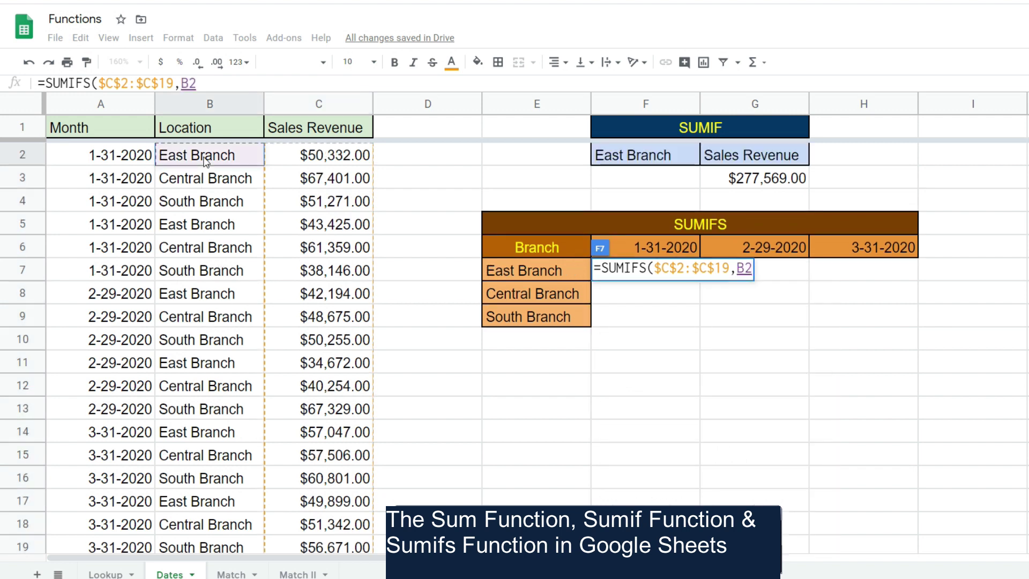
key("ctrl+shift+Down")
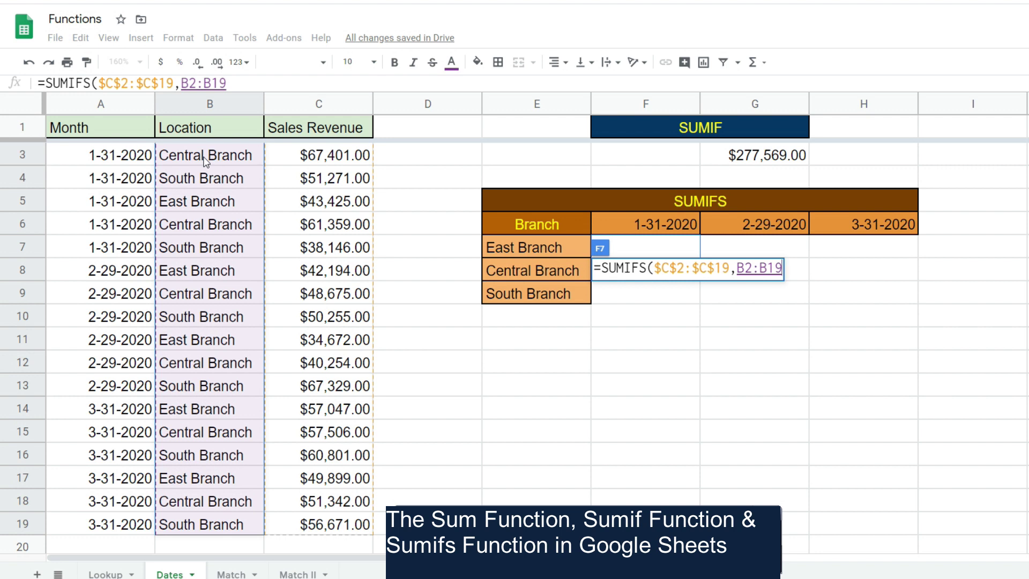
key("F4")
type(",")
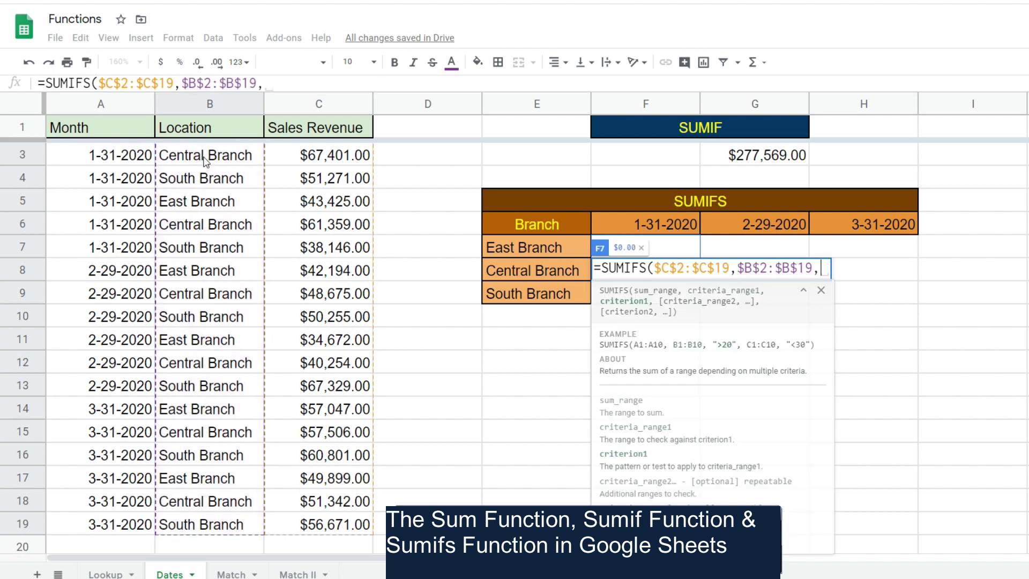
left_click(528, 246)
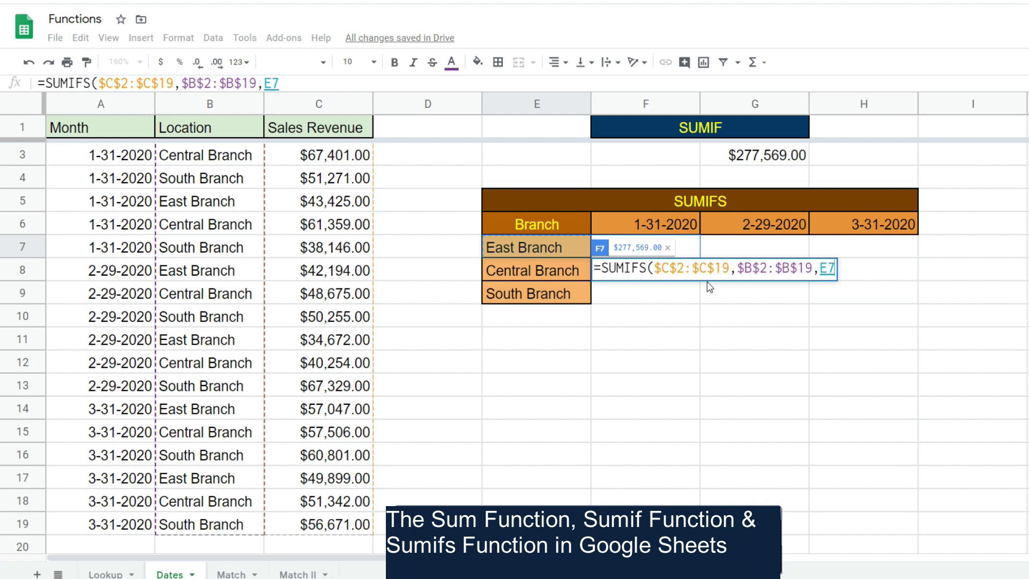
key("F4")
key("F4")
key("F4")
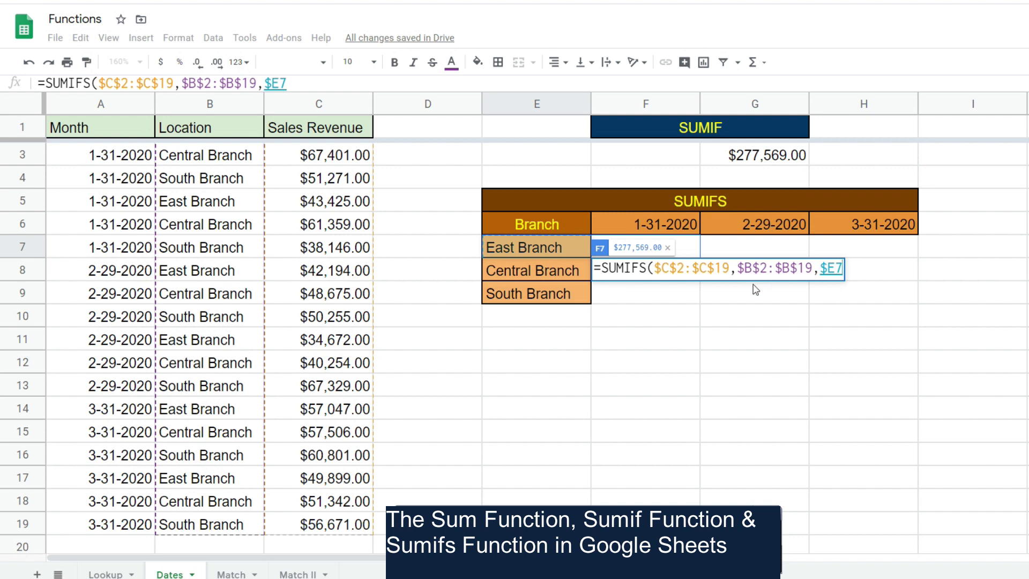
type(",")
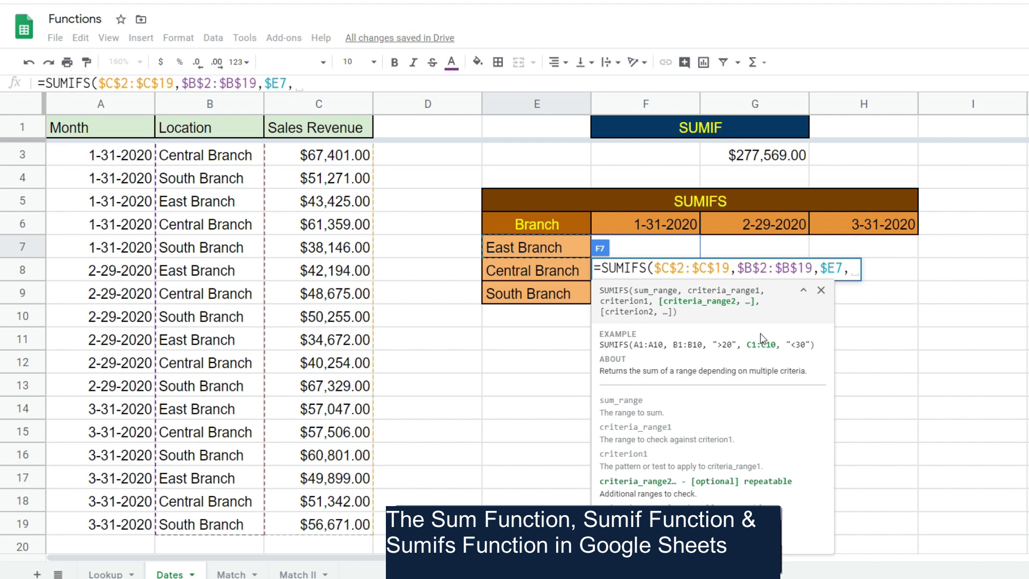
Add the date criteria range $A$2:$A$19 matched against the row-locked 1-31-2020 header F$6
scroll(108, 160, "up", 1)
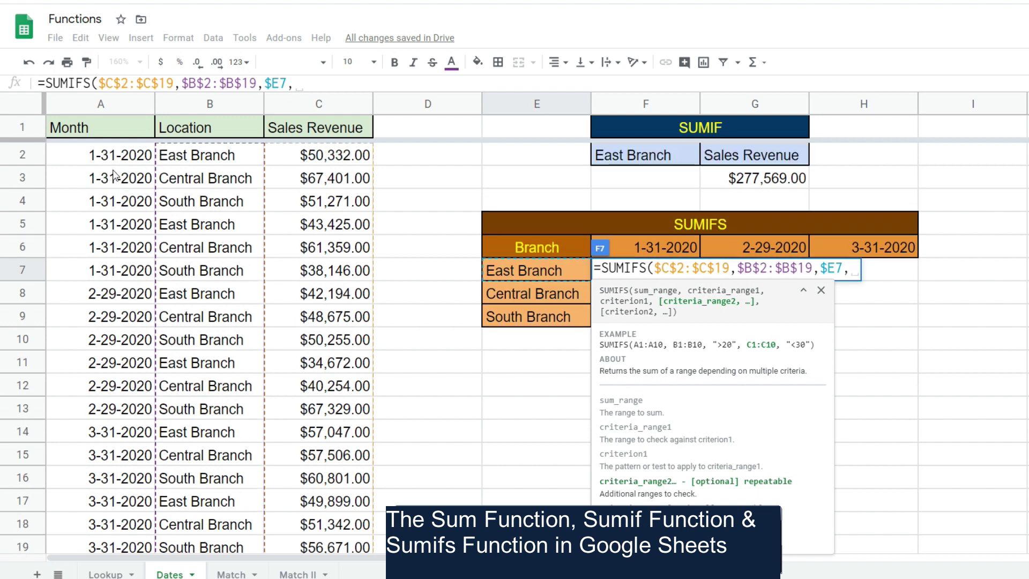
scroll(106, 159, "down", 2)
scroll(107, 158, "up", 2)
left_click(112, 155)
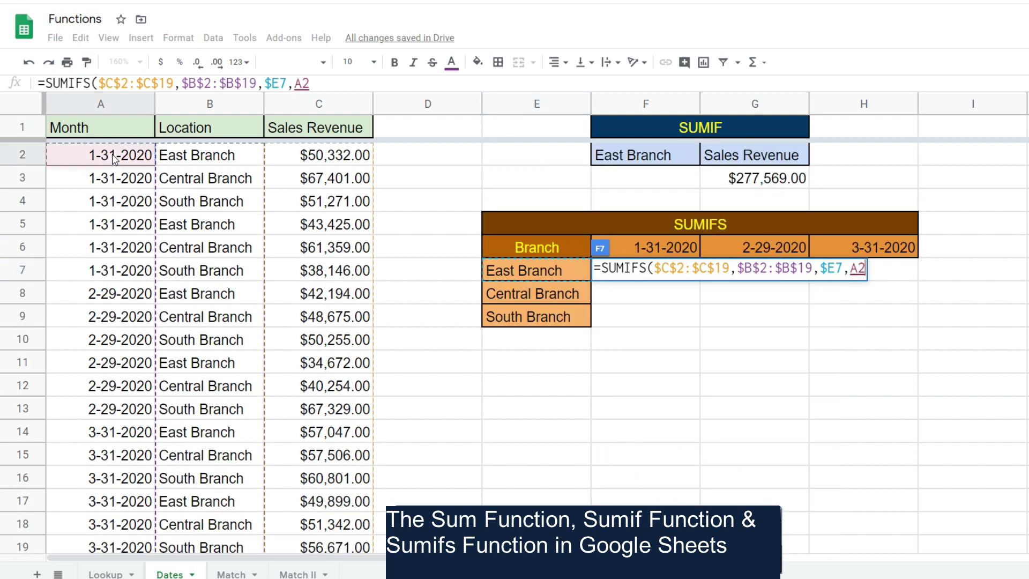
key("ctrl+shift+Down")
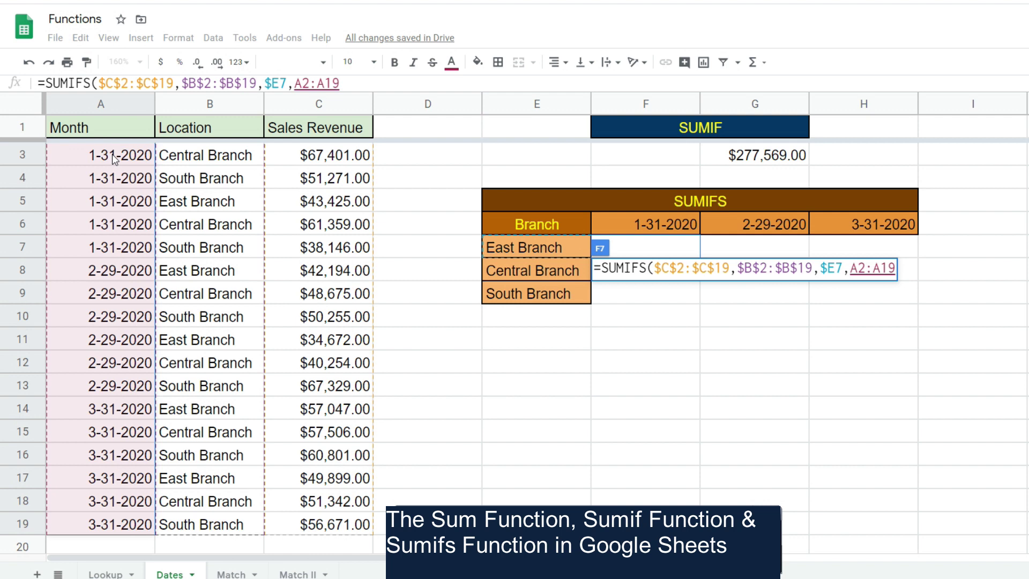
key("F4")
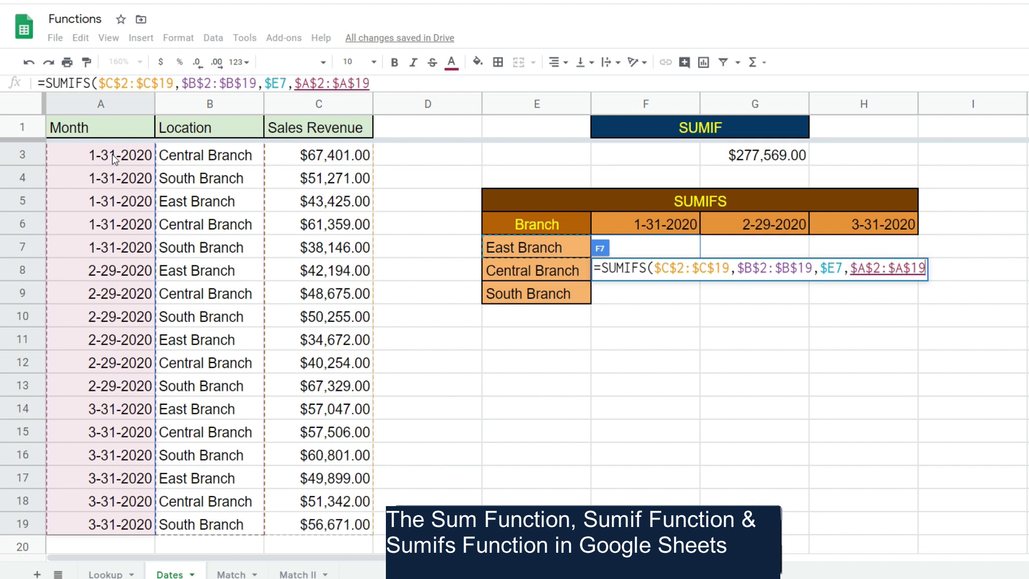
type(",")
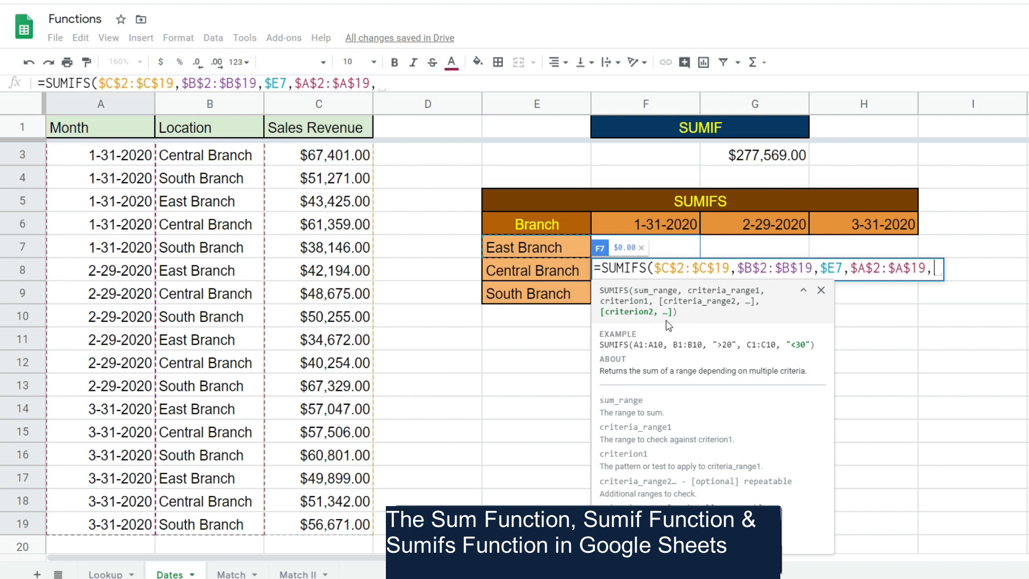
left_click(664, 223)
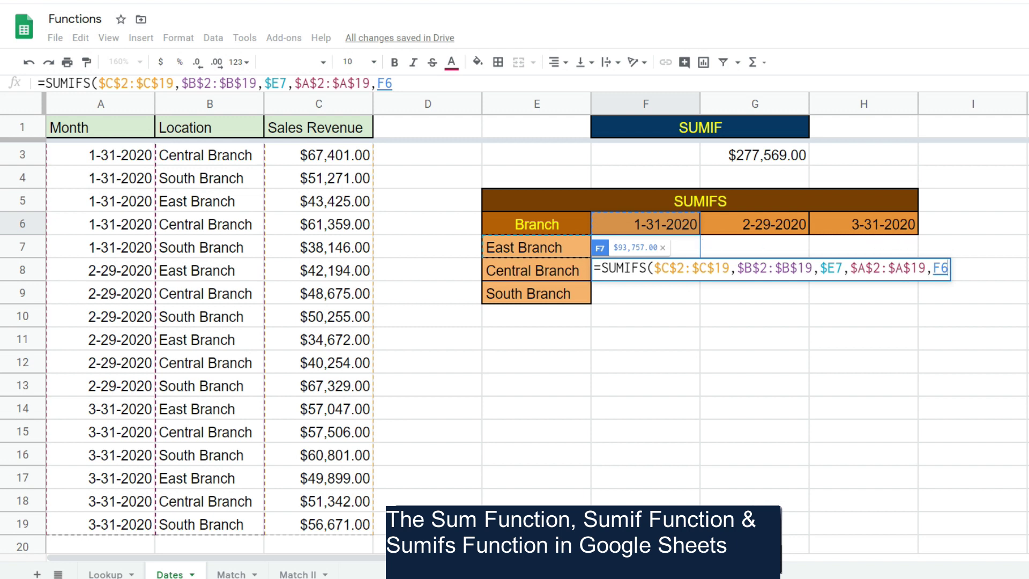
key("F4")
key("F4")
Close and commit F7's SUMIFS ($93,757.00), then fill it across the F7:H9 grid
type(")")
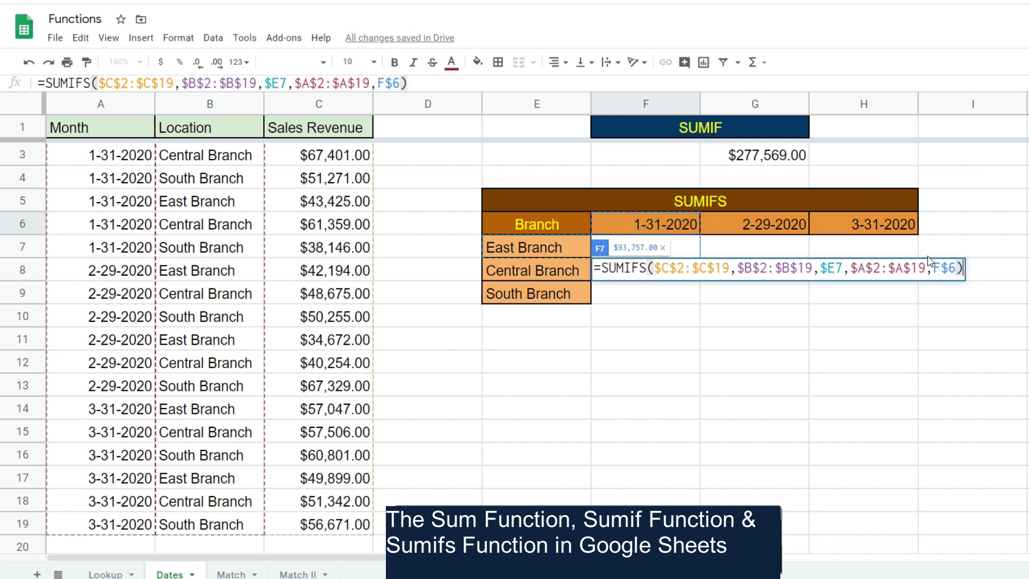
key("Return")
left_click(671, 255)
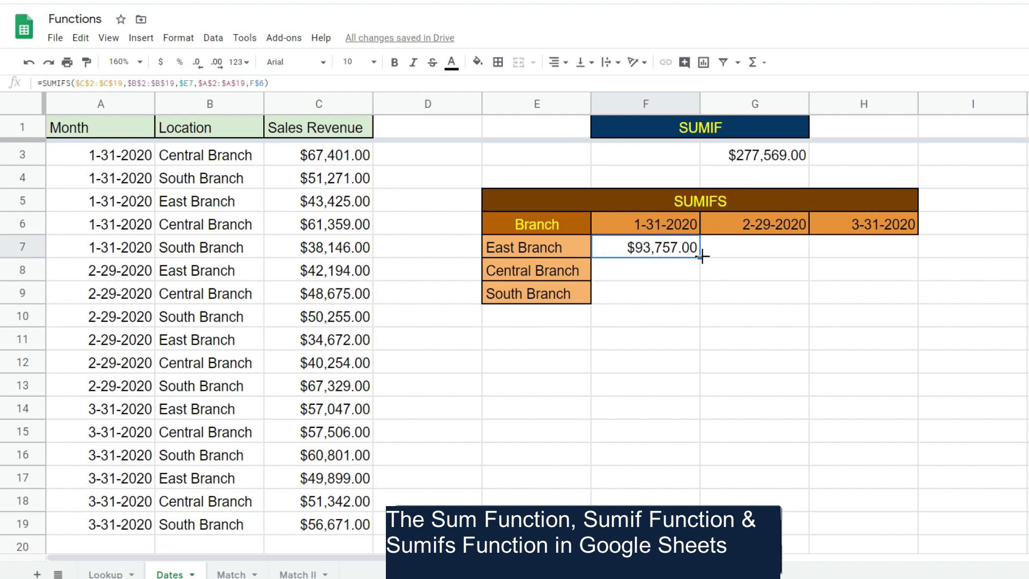
left_click_drag(702, 256, 915, 301)
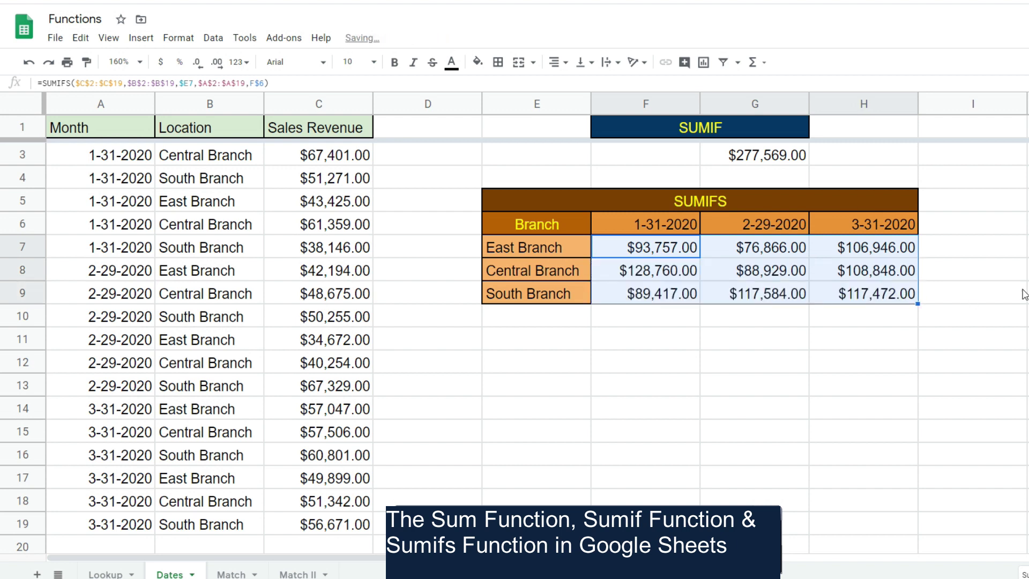
left_click(854, 358)
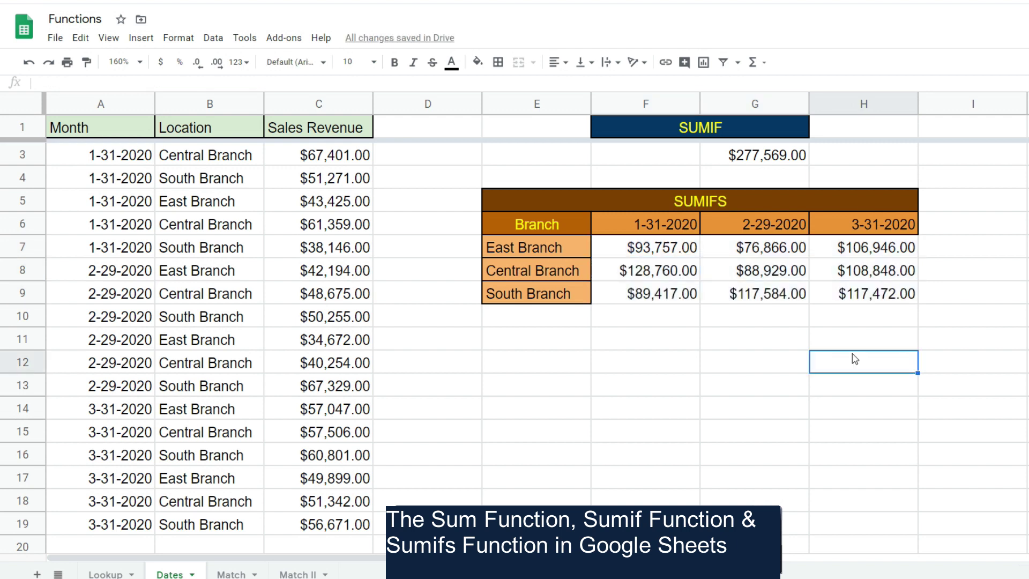
scroll(853, 357, "down", 1)
Begin a check formula in D13 using C13, then abandon it
left_click(404, 384)
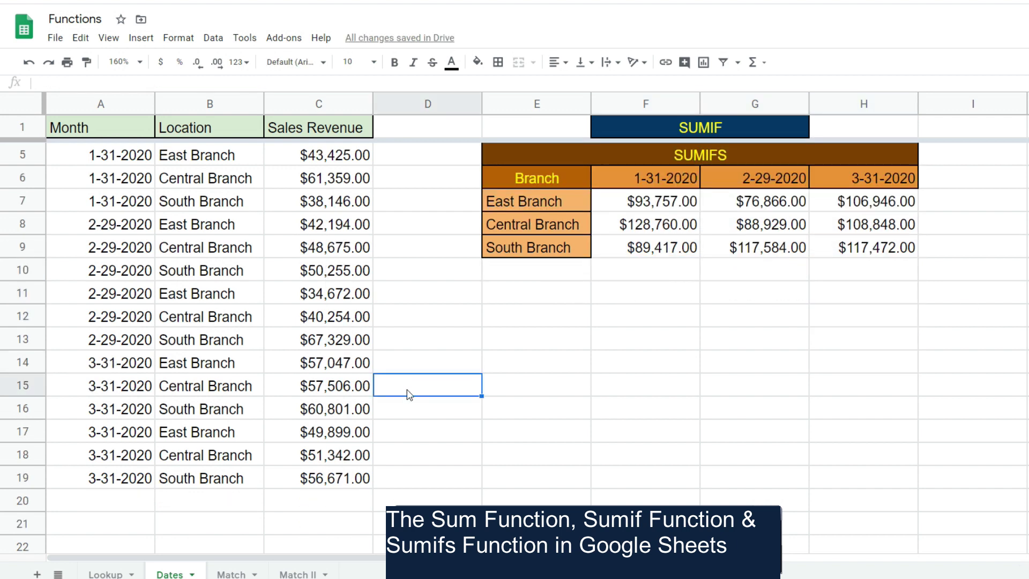
left_click(409, 343)
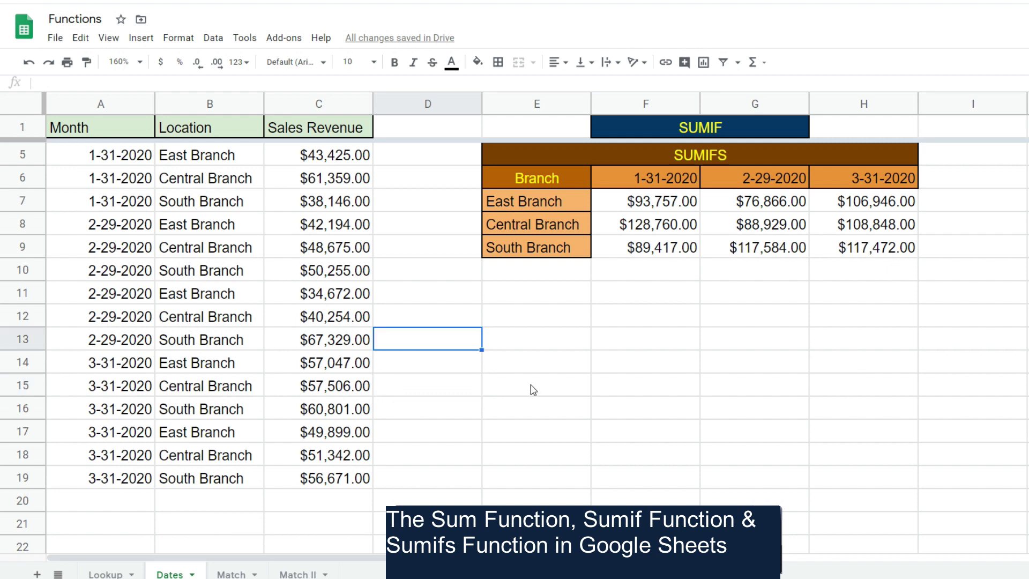
type("=")
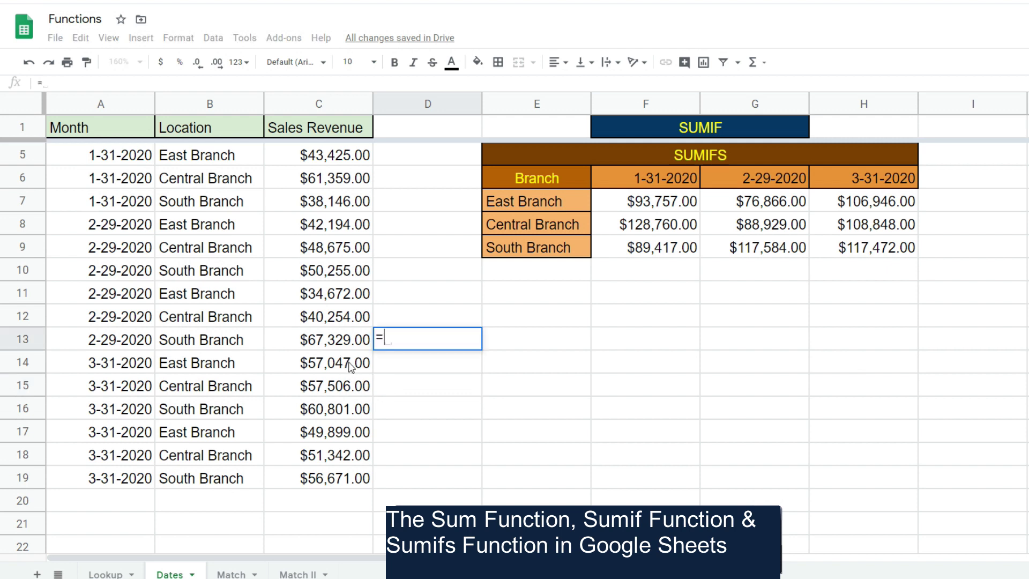
left_click(334, 344)
type("+")
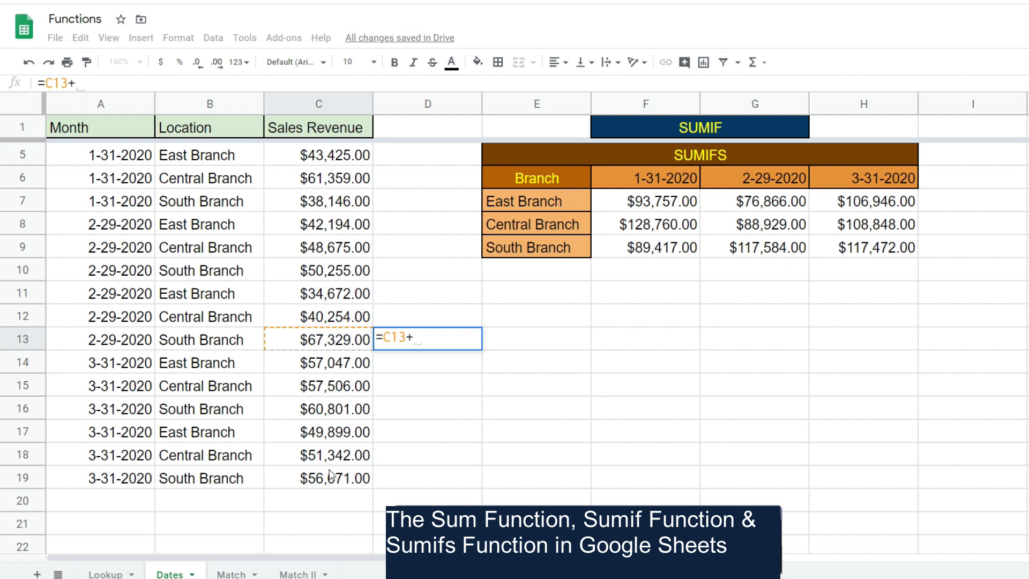
key("Escape")
Enter =C16+C19 in D15, giving $117,472.00, and compare it with H9
left_click(412, 396)
type("=")
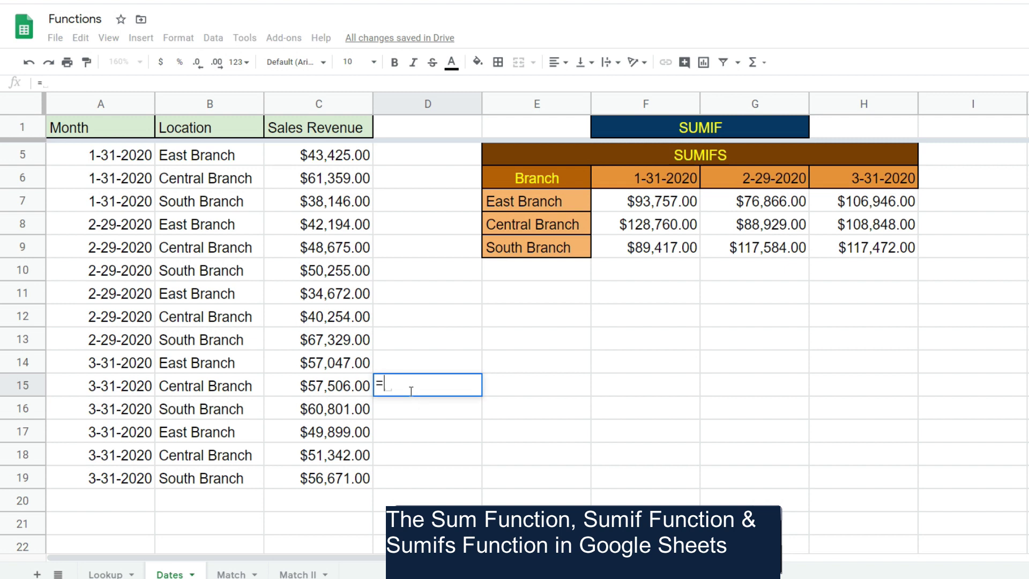
left_click(324, 412)
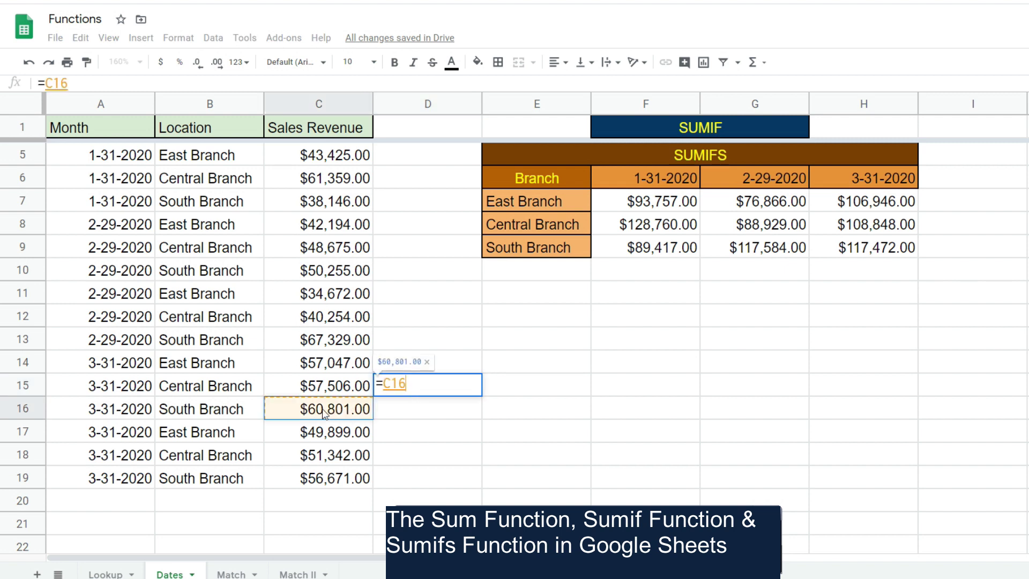
type("+")
left_click(324, 484)
key("Return")
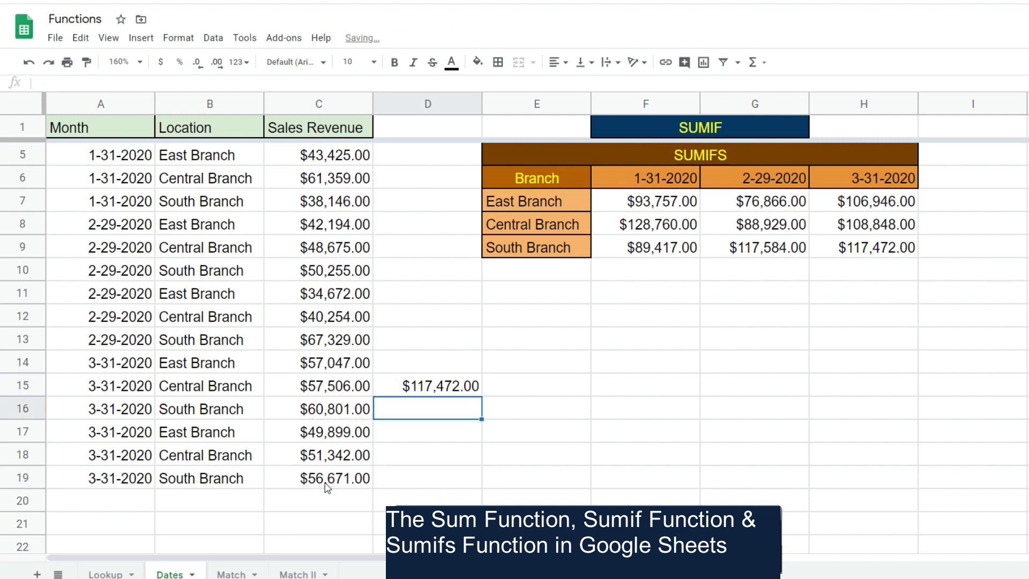
left_click(462, 387)
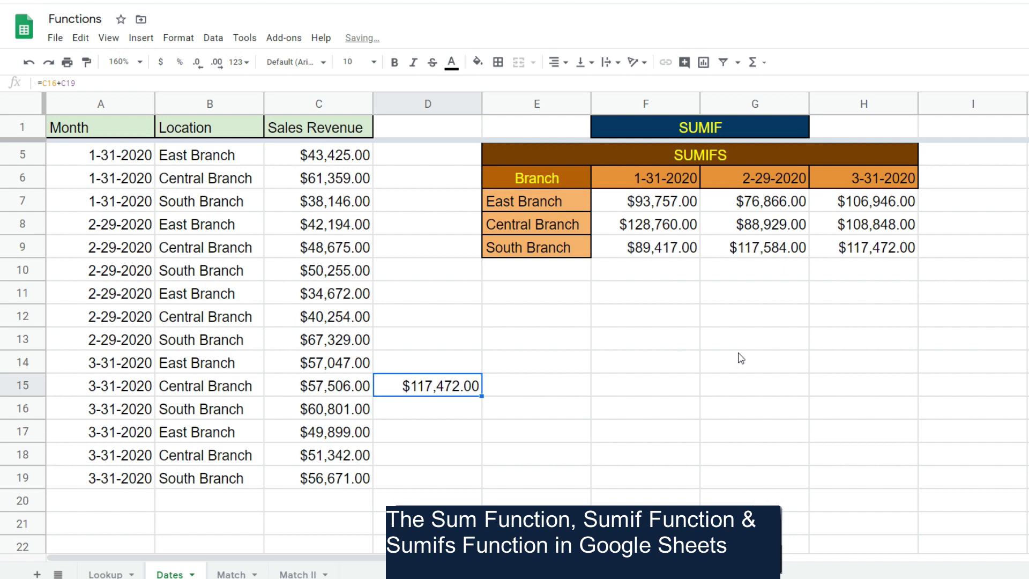
left_click(885, 249)
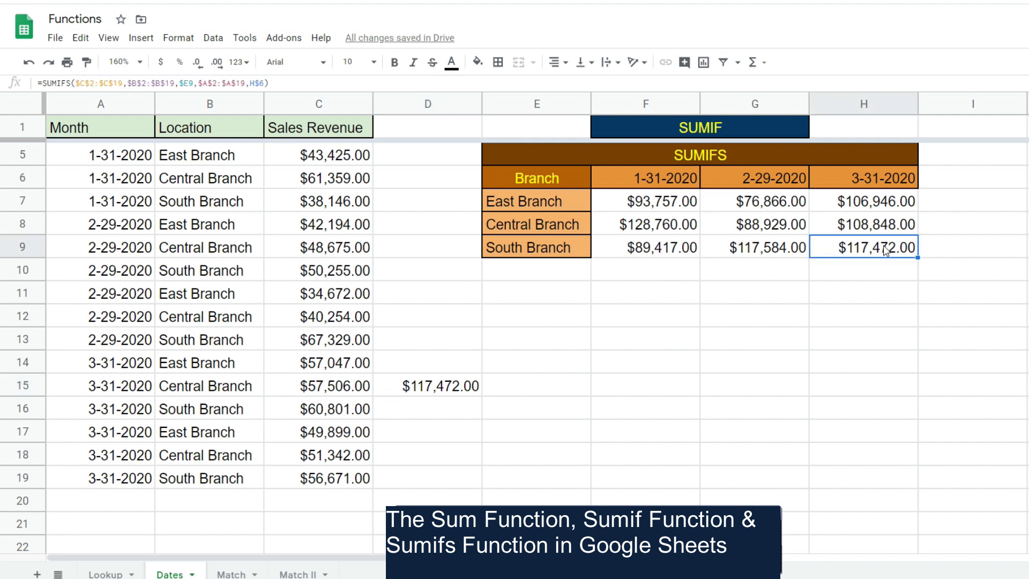
Total the SUMIFS grid in H10 with =SUM(F7:H9), giving $928,579.00
scroll(887, 257, "up", 1)
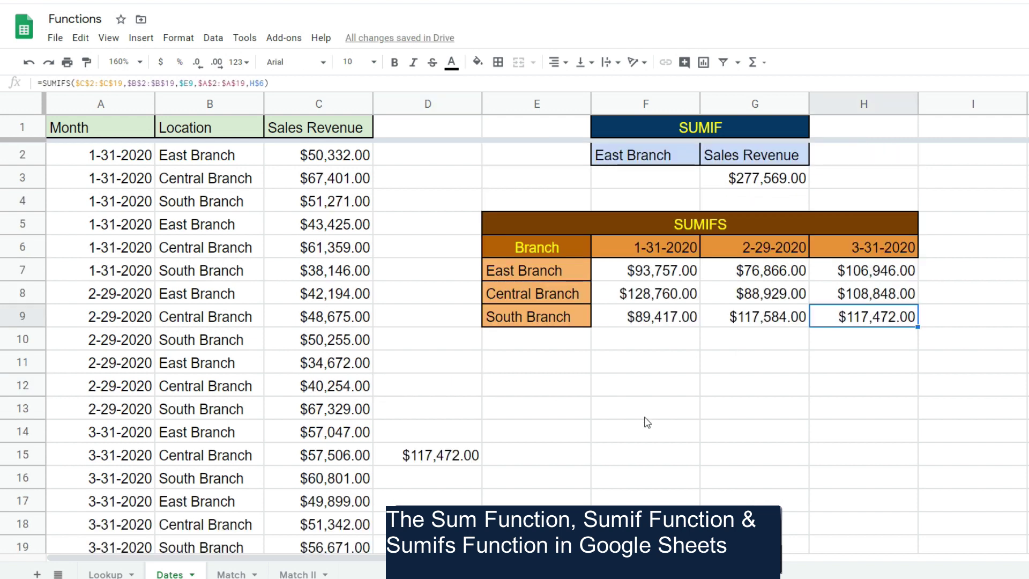
left_click(887, 343)
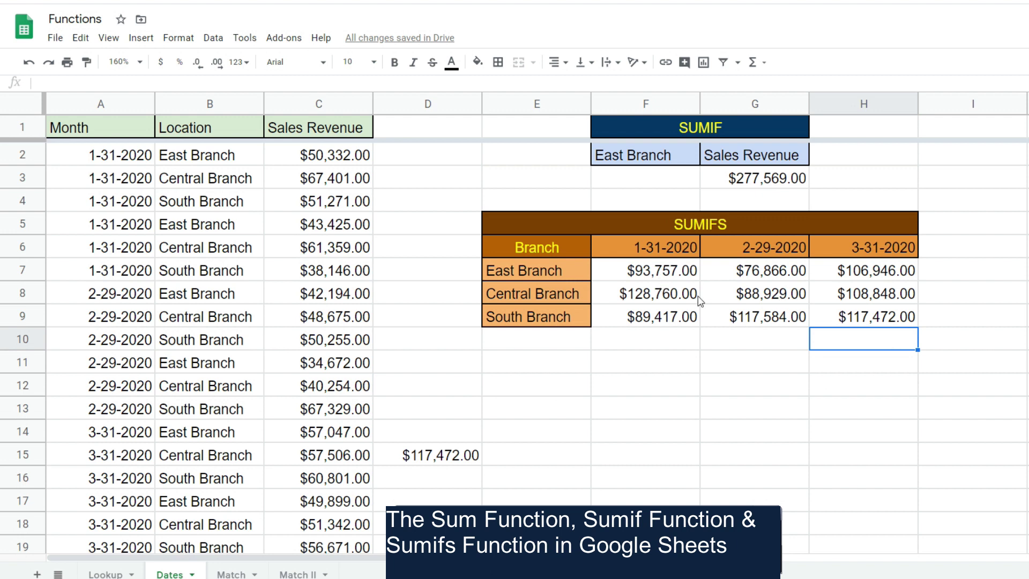
type("=SUM(")
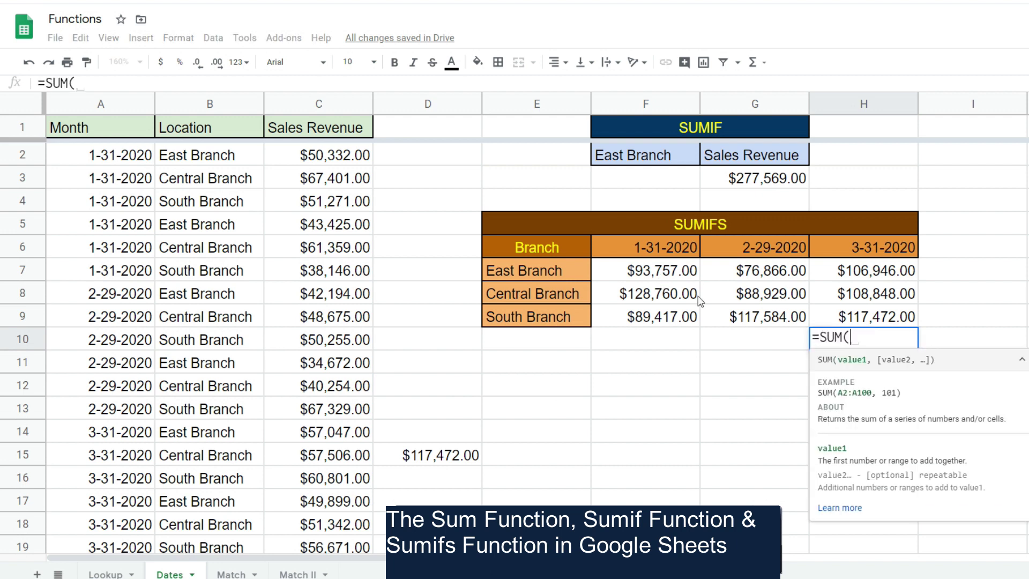
left_click_drag(676, 276, 858, 319)
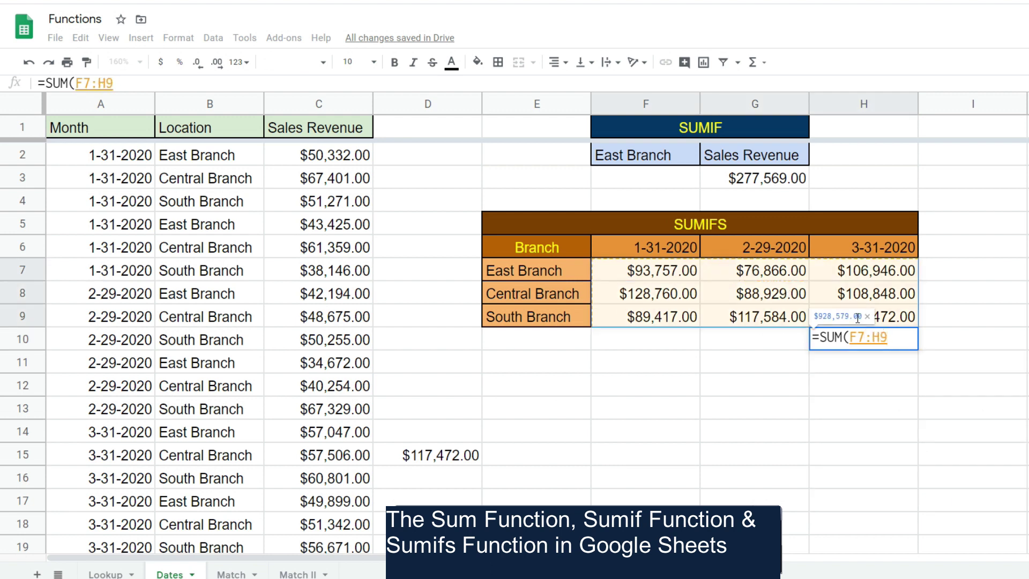
key("Return")
Delete the D15 check value and re-enter =SUM(C2:C19) in C20
scroll(876, 349, "down", 1)
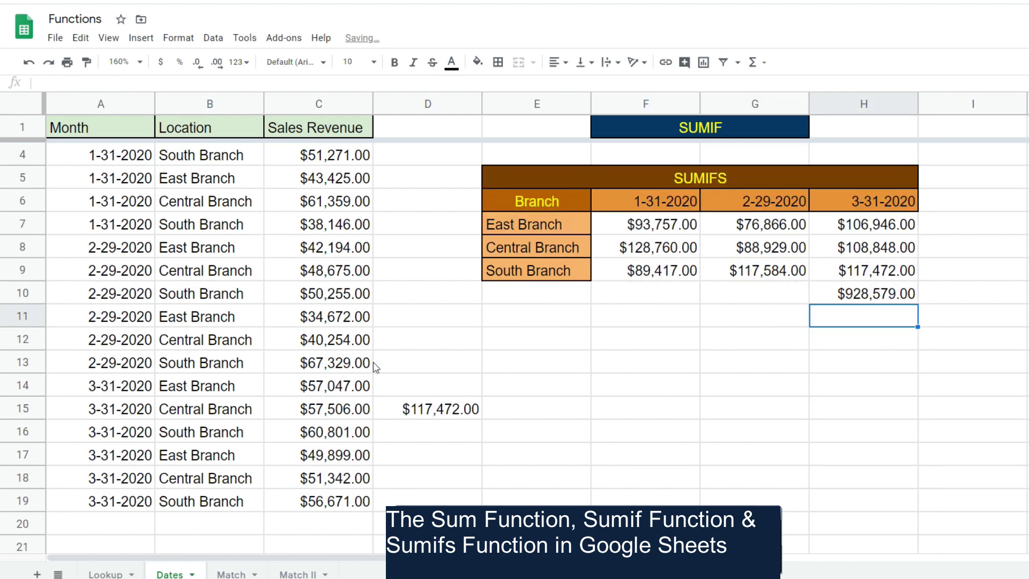
left_click(430, 413)
key("Delete")
left_click(333, 538)
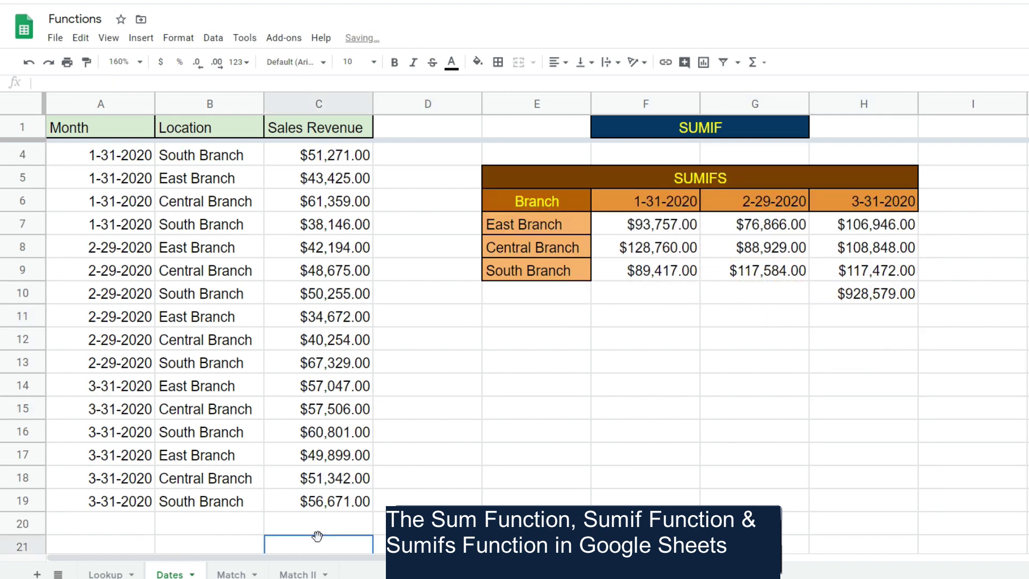
key("Up")
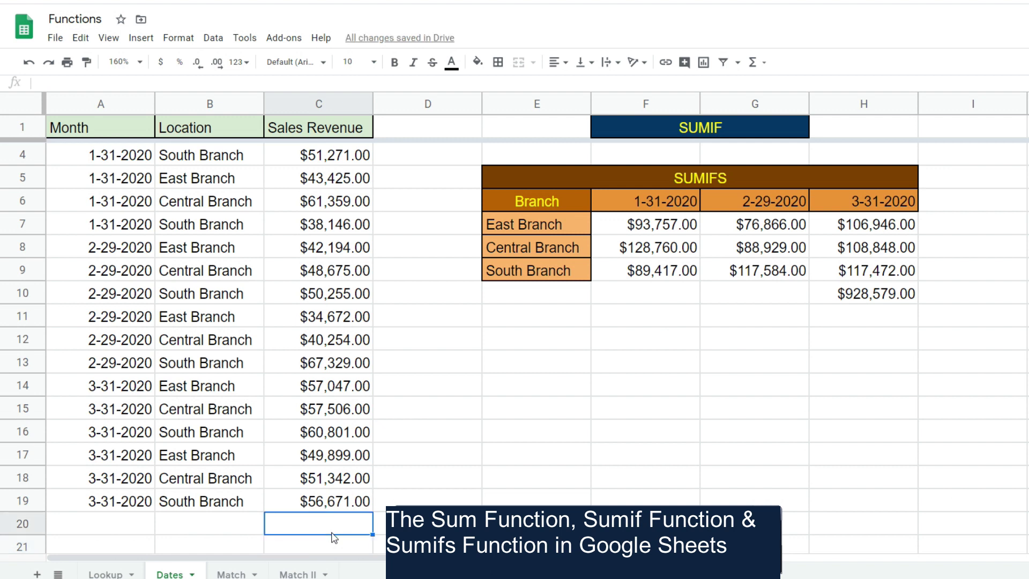
type("=Sum")
key("Tab")
key("Return")
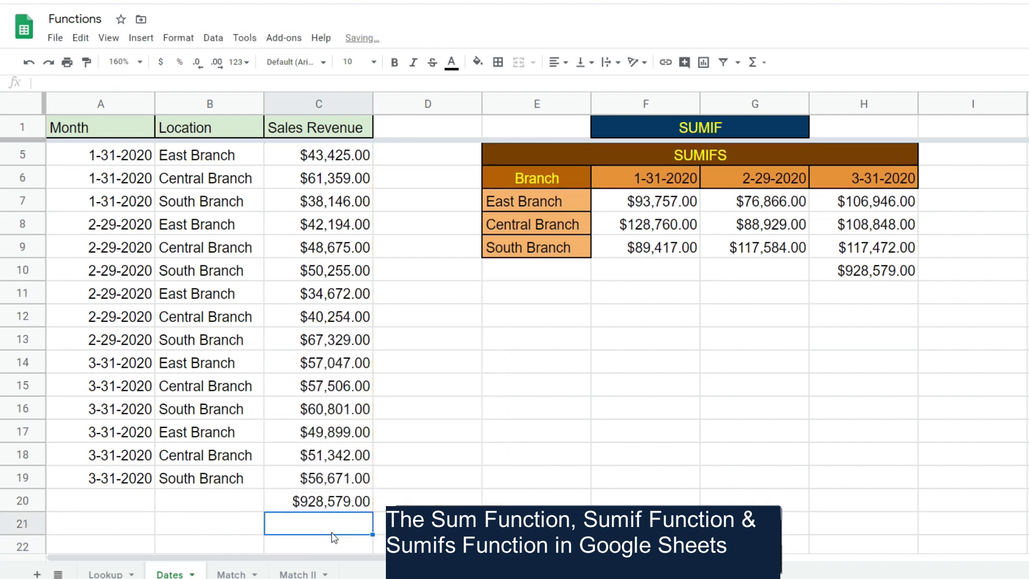
key("Up")
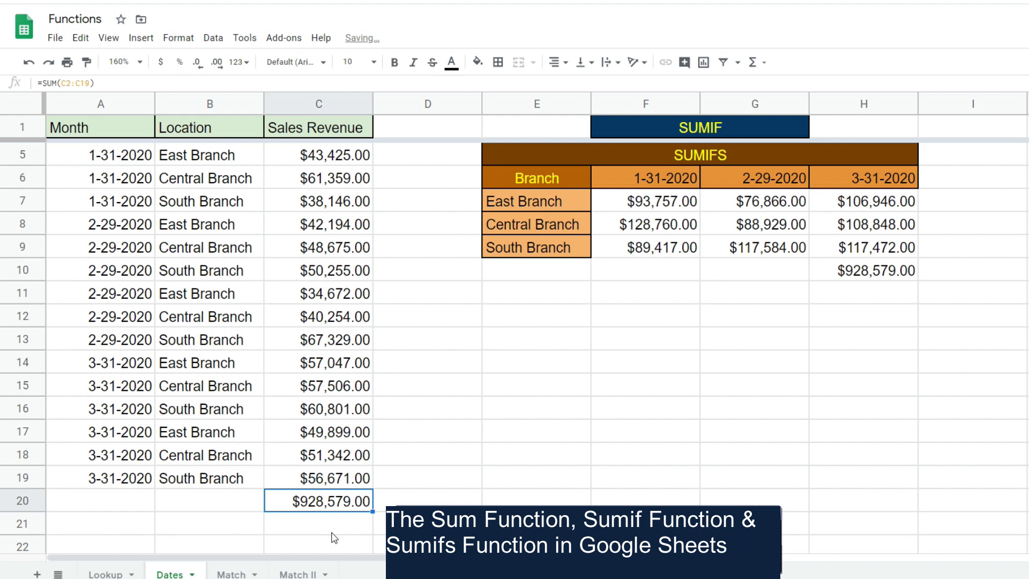
scroll(889, 375, "up", 2)
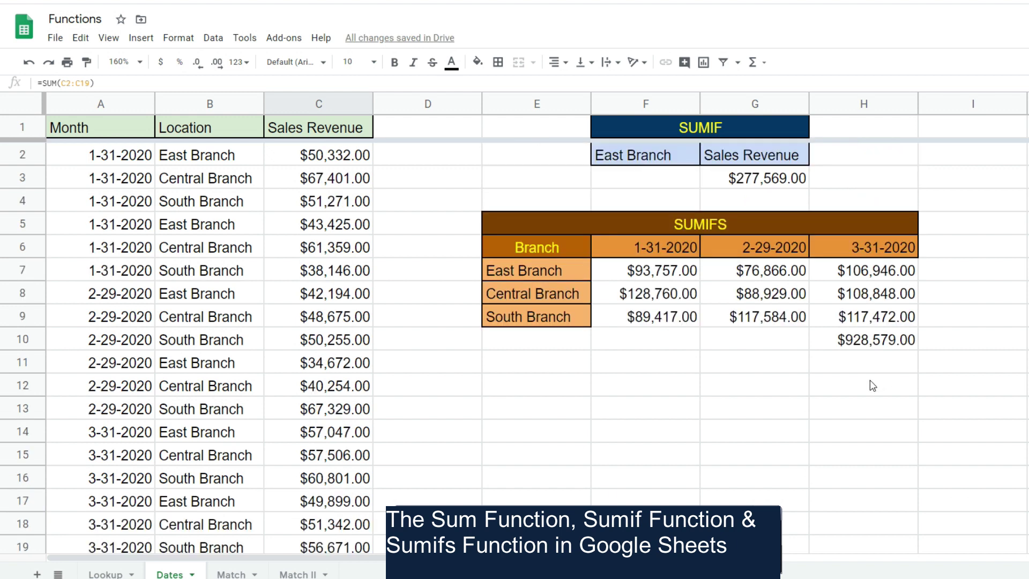
left_click(808, 385)
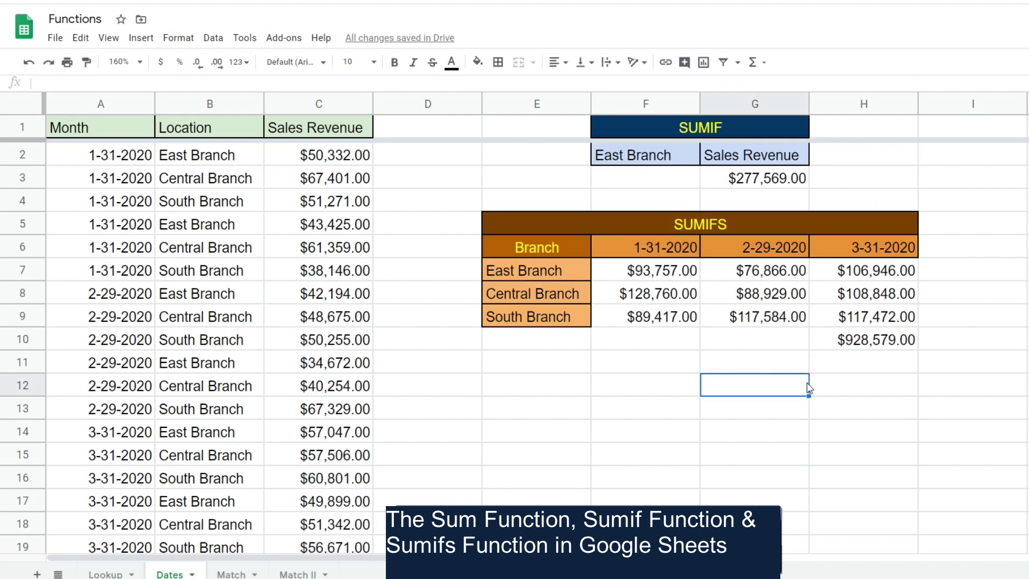